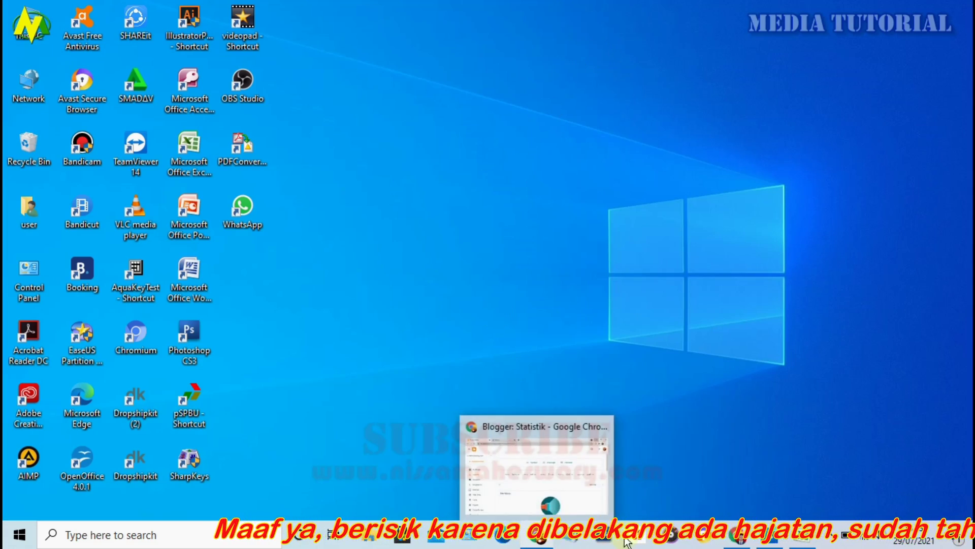
Switch to the Media Tutorial YouTube channel in Chrome and scroll through its Video tab uploads
click(721, 462)
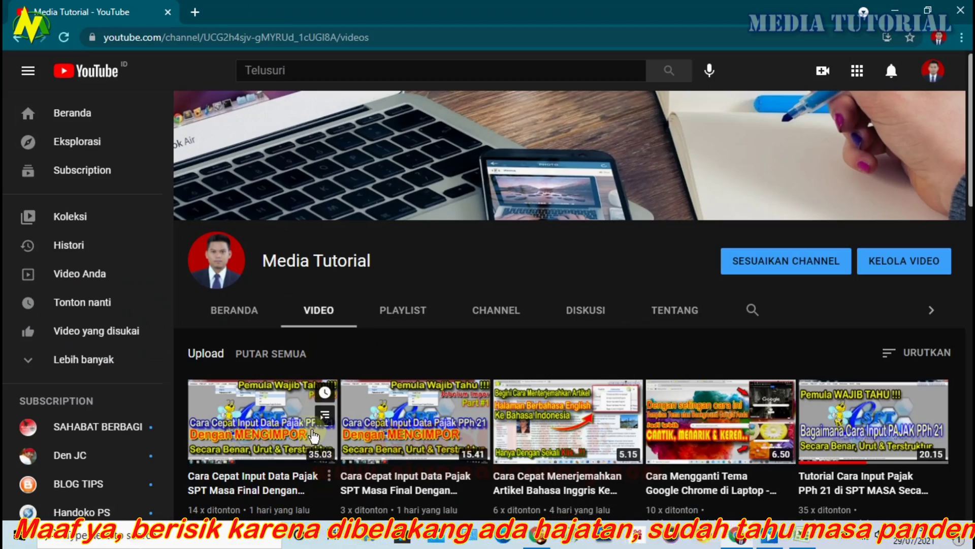
scroll(303, 434, down, 2)
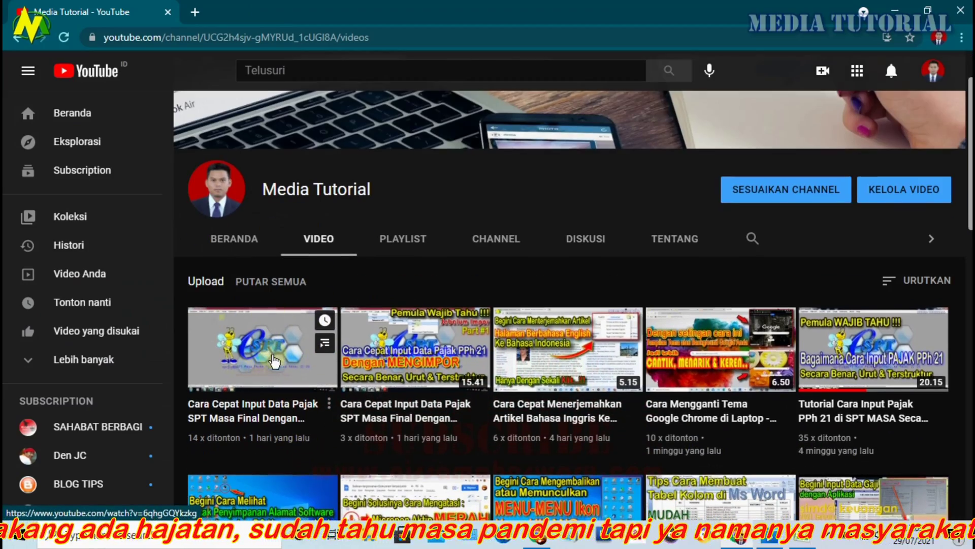
scroll(275, 362, down, 2)
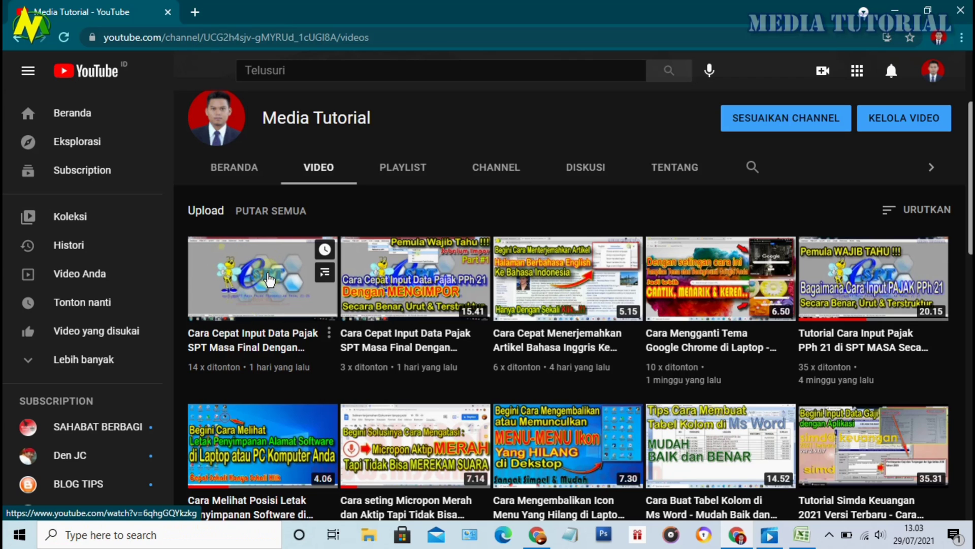
mouse_move(720, 445)
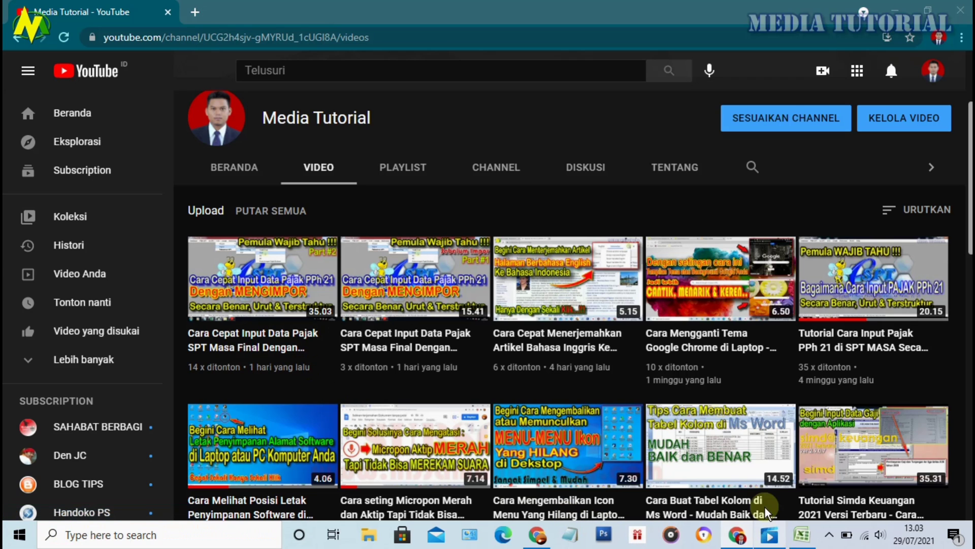
click(770, 534)
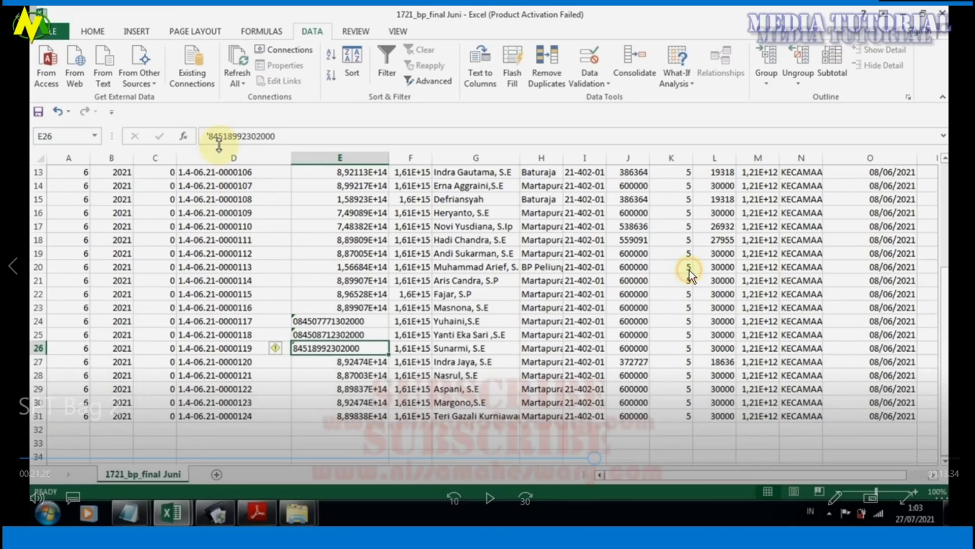
key(space)
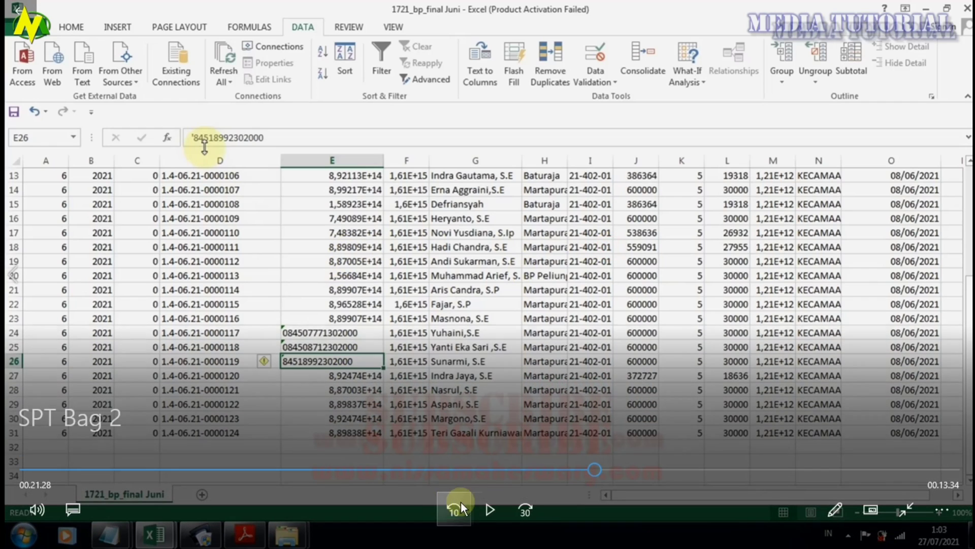
click(477, 508)
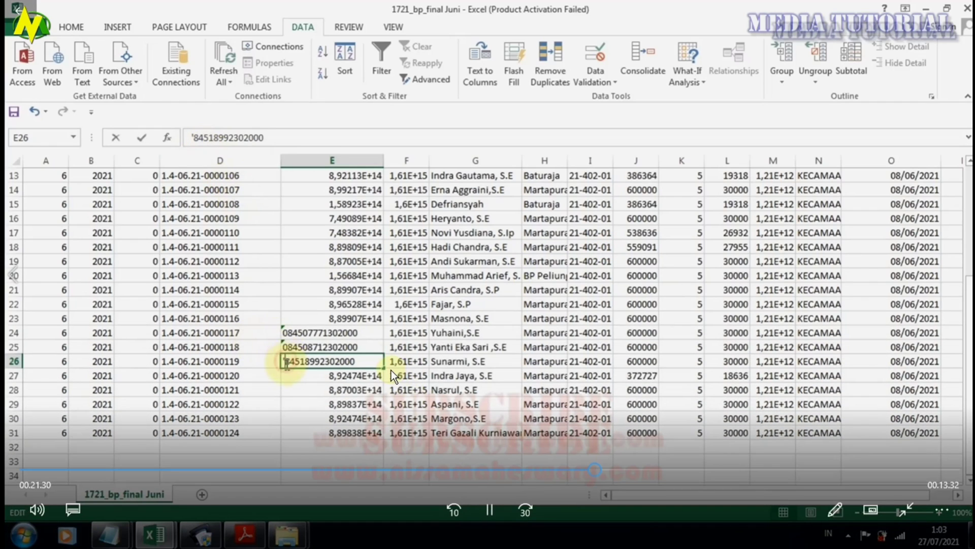
click(555, 468)
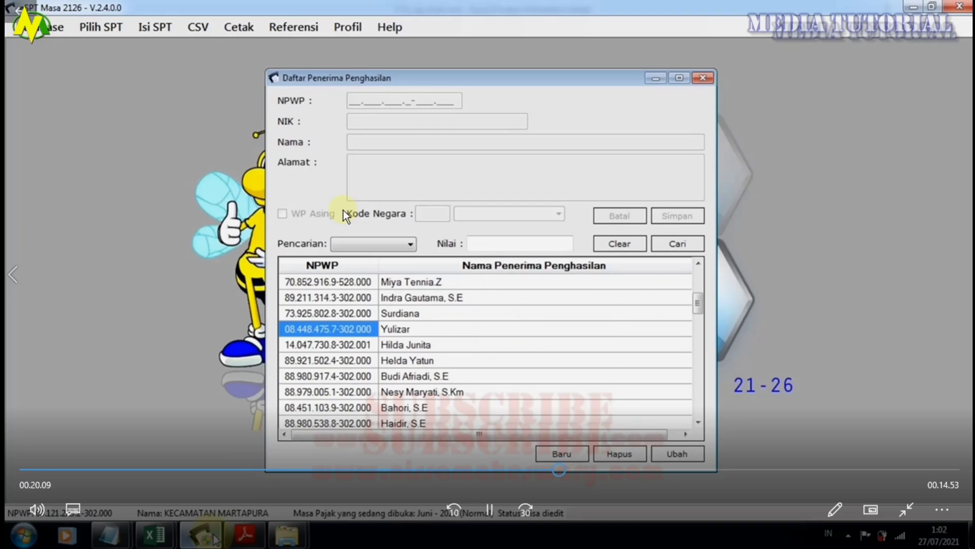
click(492, 511)
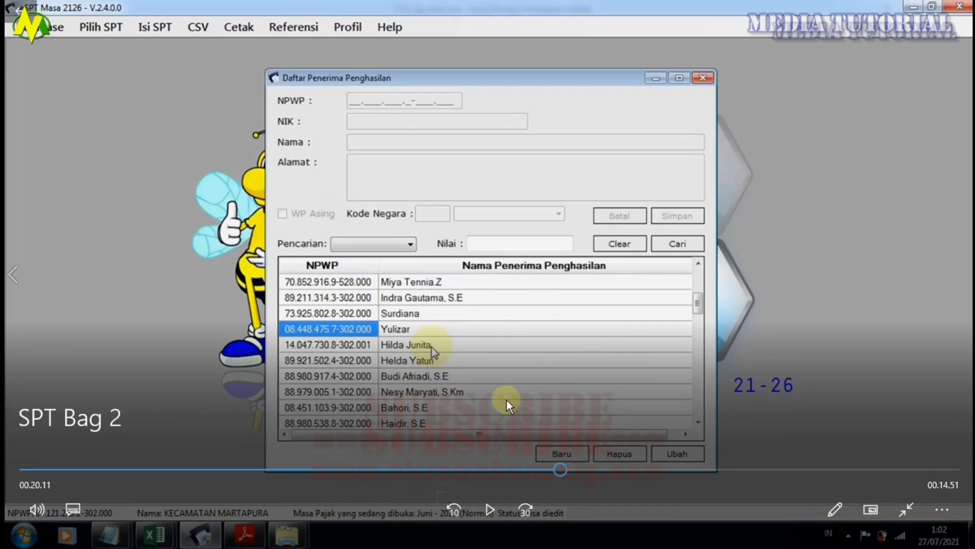
key(Escape)
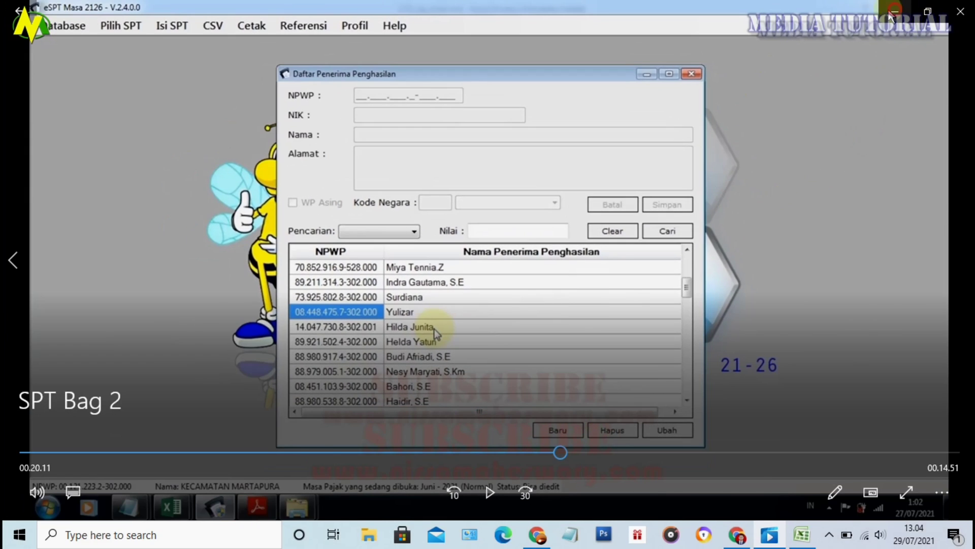
click(894, 12)
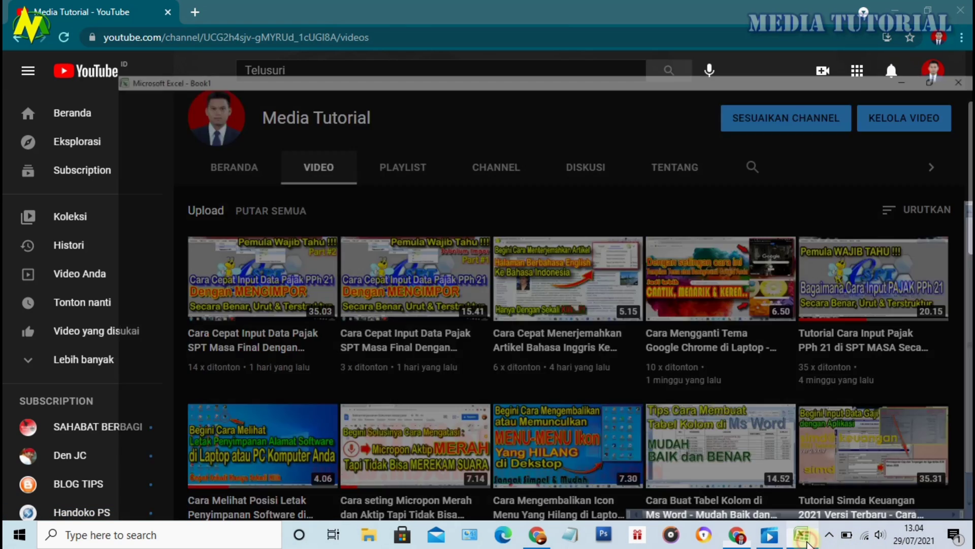
In the Excel workbook, check H5 and H7, then centre the NPWP heading in H4
click(802, 535)
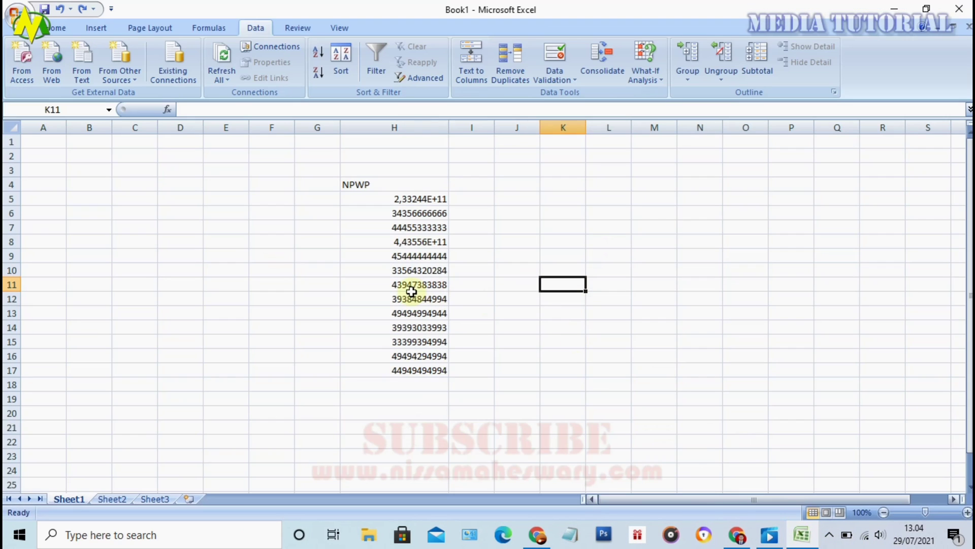
click(413, 199)
click(411, 227)
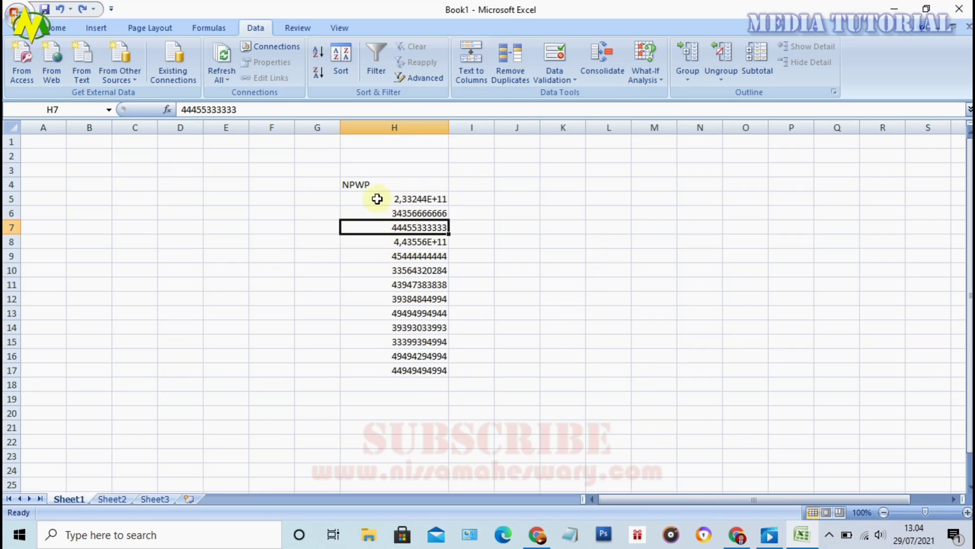
click(363, 182)
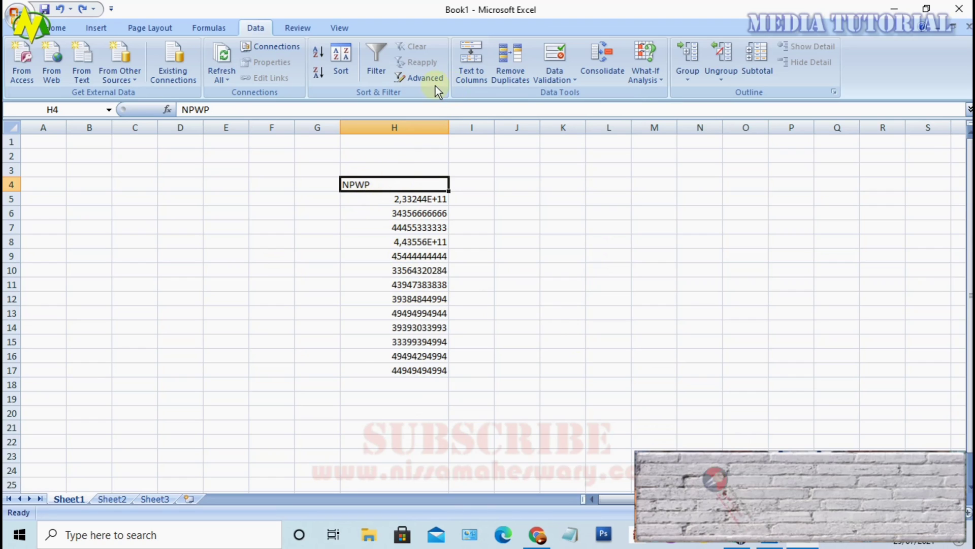
click(57, 27)
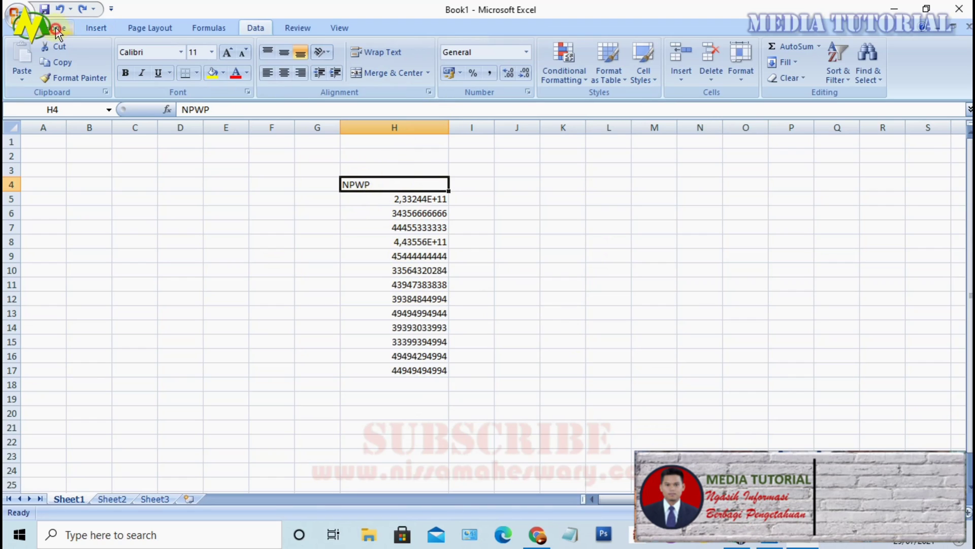
click(283, 73)
Inspect the stored NPWP values in H5, H8, H9, H11, H13 and H17, ending on H5
click(396, 198)
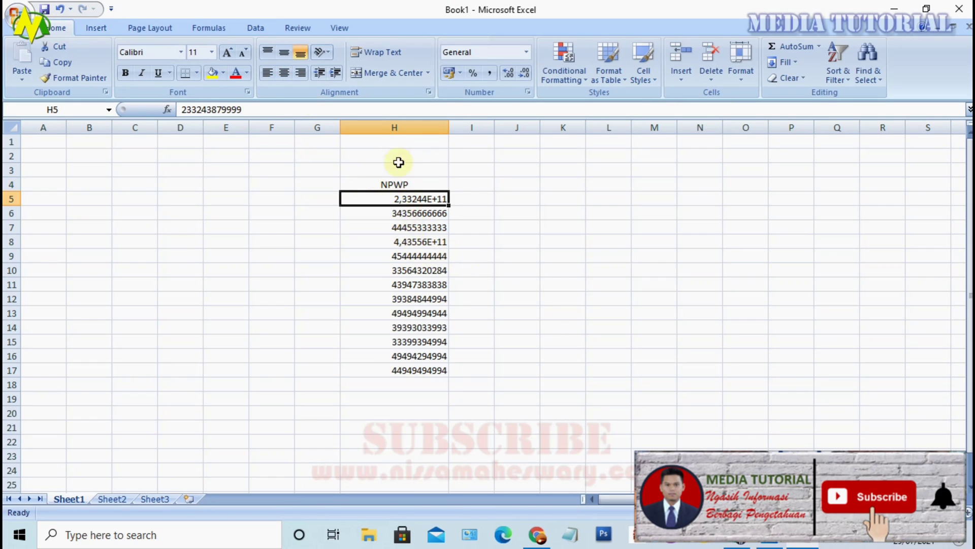
click(426, 237)
click(428, 198)
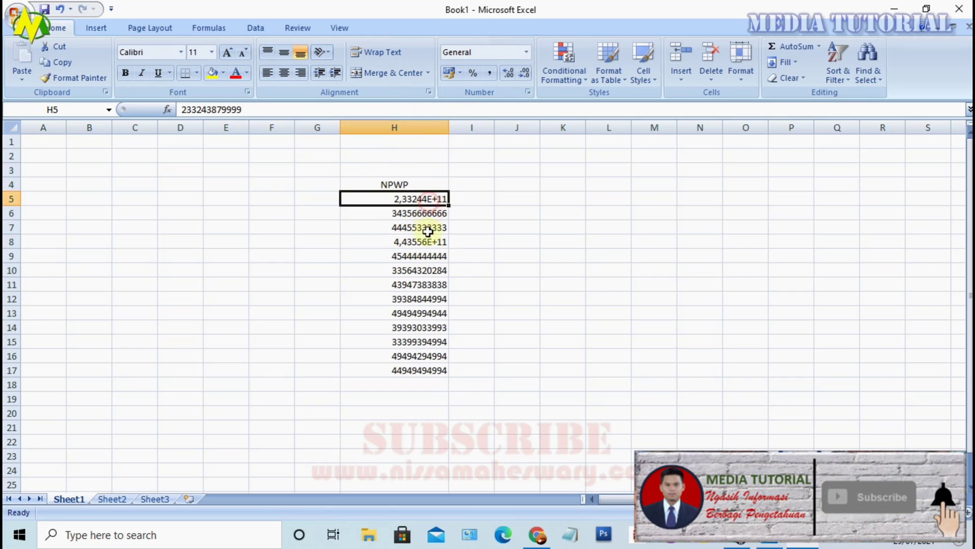
click(429, 284)
click(415, 201)
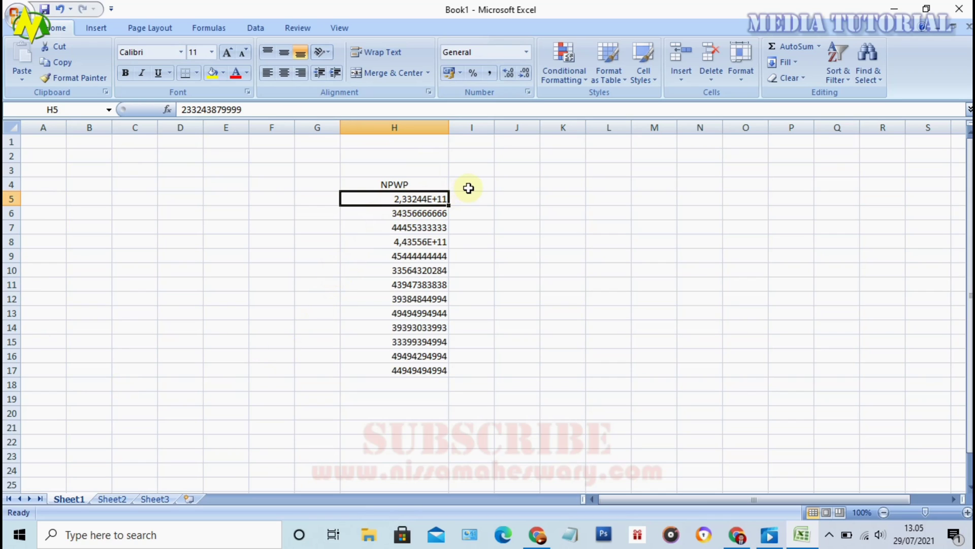
click(386, 241)
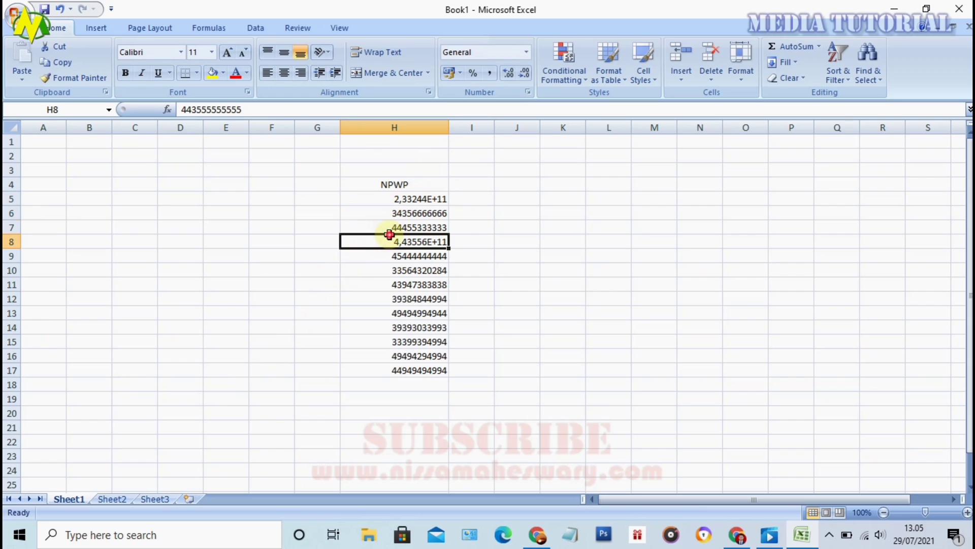
click(392, 256)
click(404, 311)
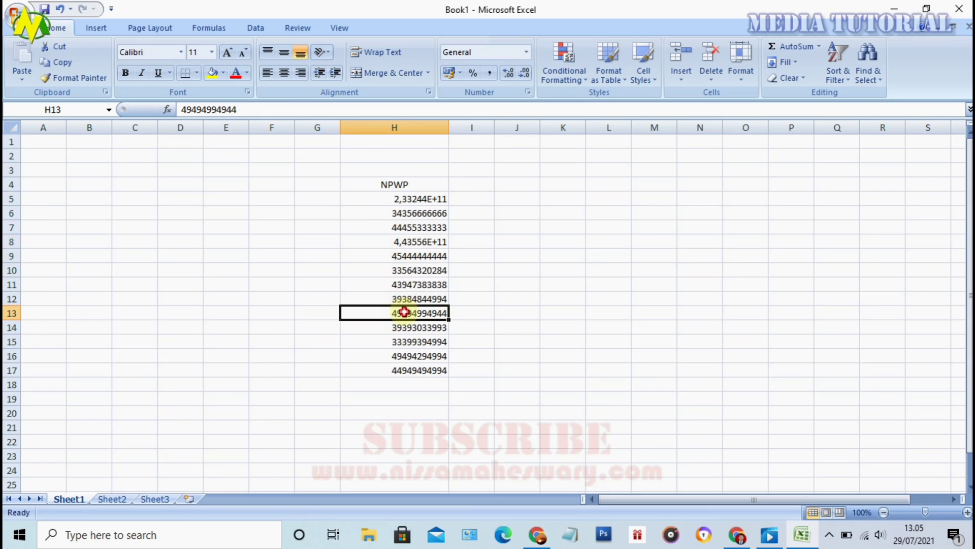
click(419, 374)
click(418, 384)
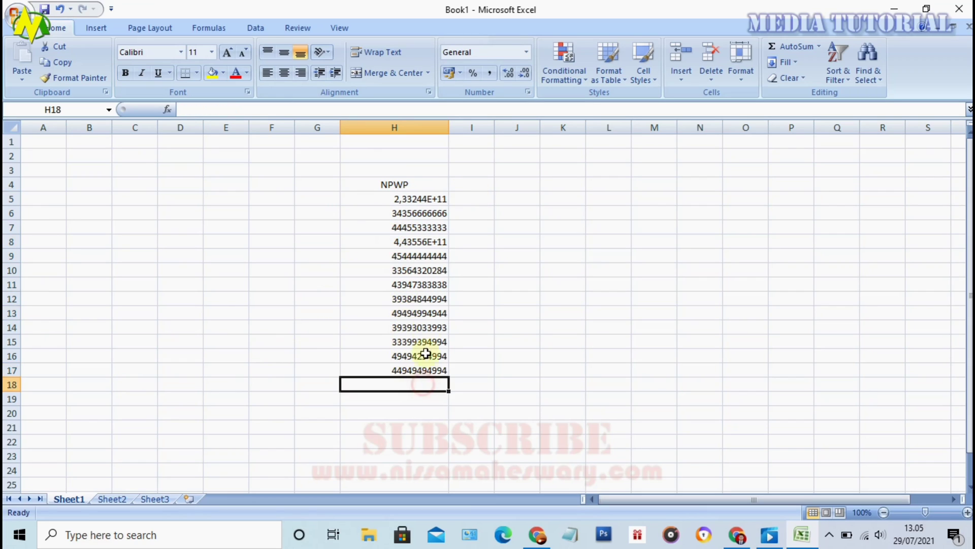
click(392, 201)
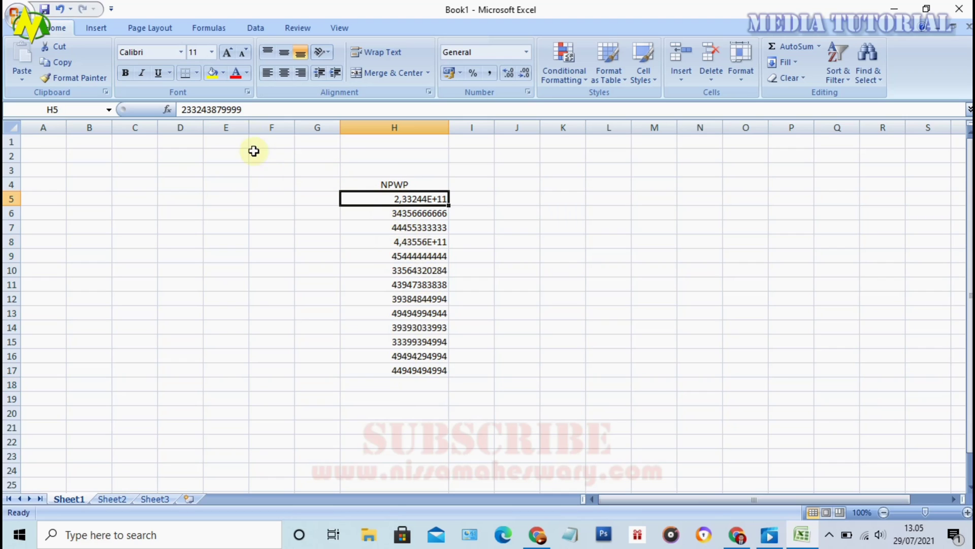
Prefix the numbers in H5, H6, H7 and H8 with an apostrophe to store them as text
click(181, 109)
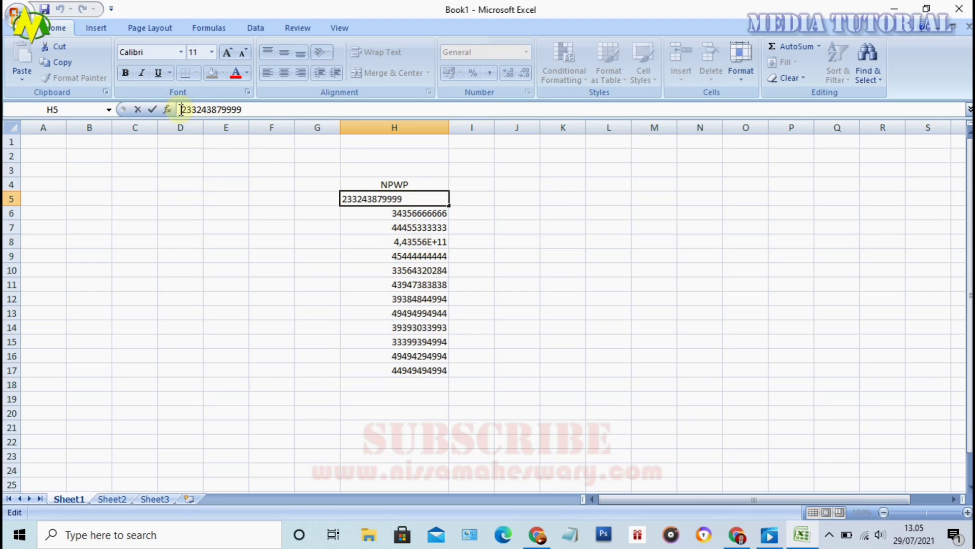
text(')
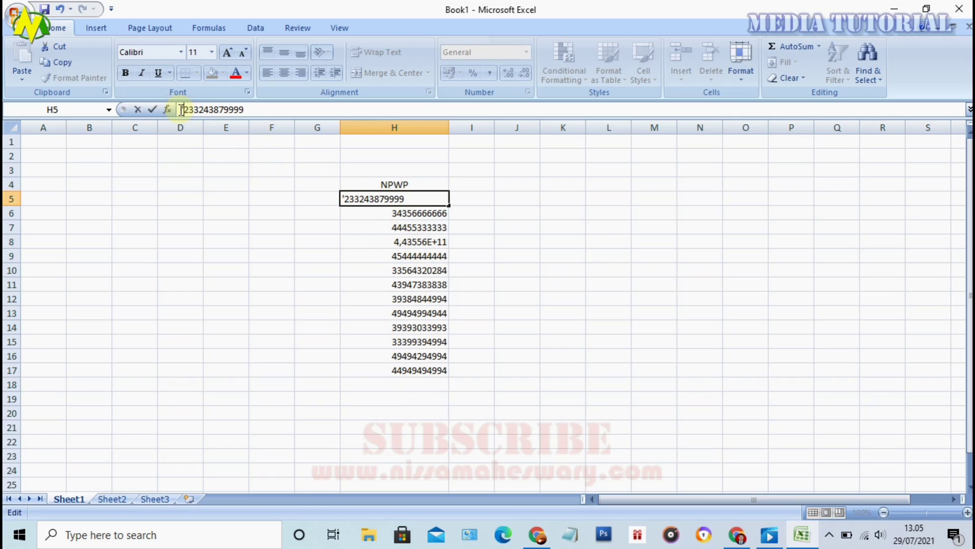
key(Return)
click(181, 109)
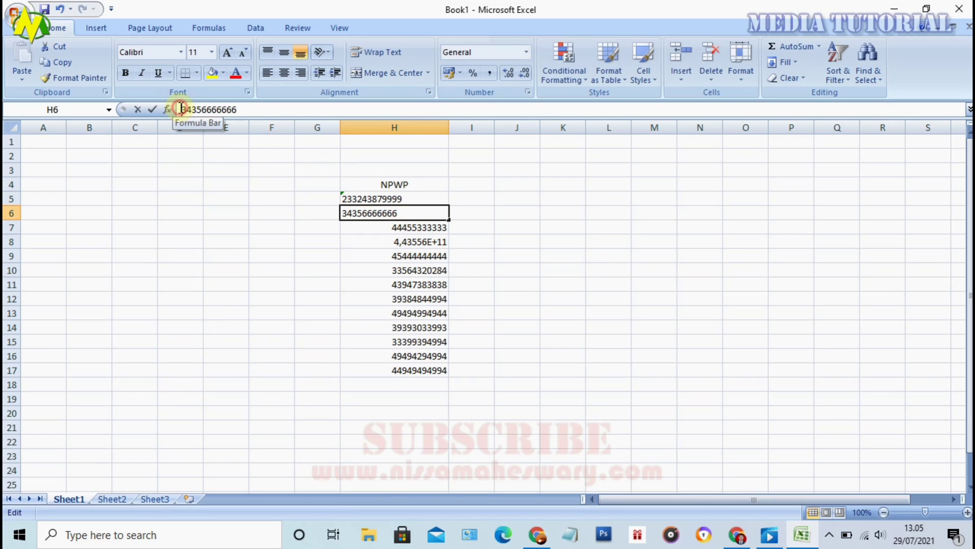
text(')
key(Return)
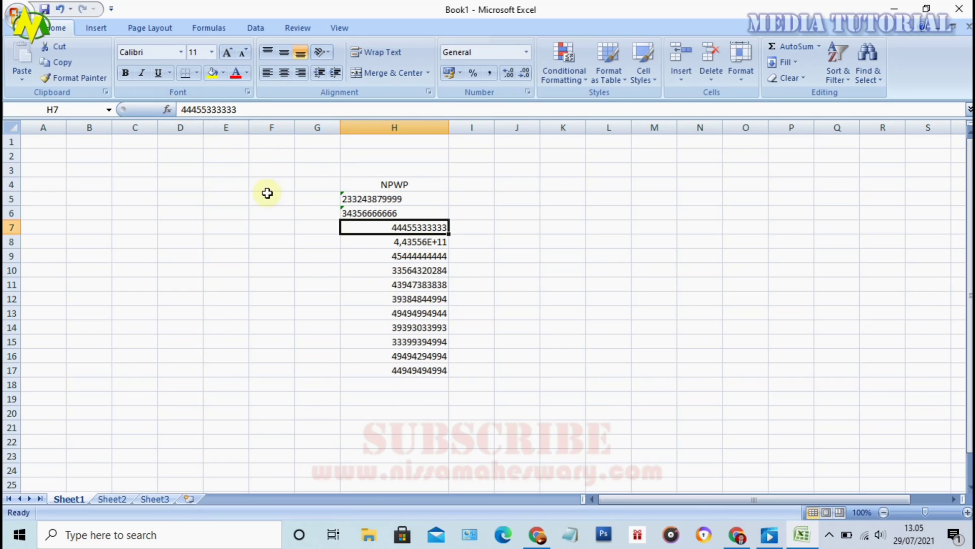
double_click(353, 227)
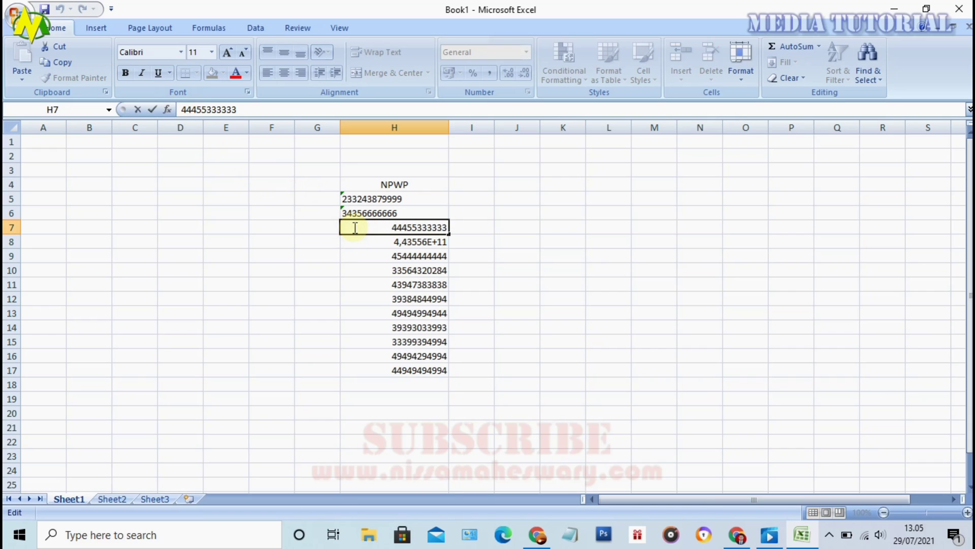
text(')
key(Return)
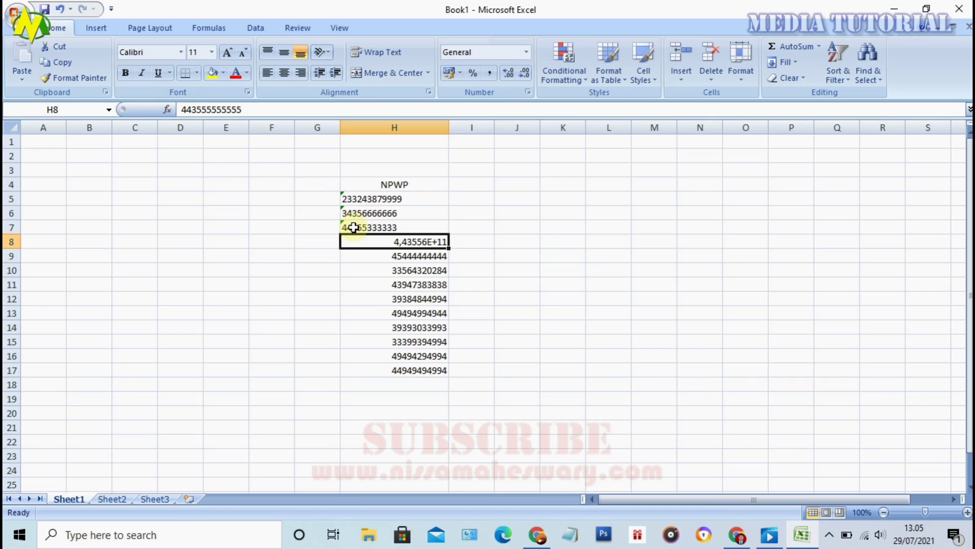
double_click(352, 240)
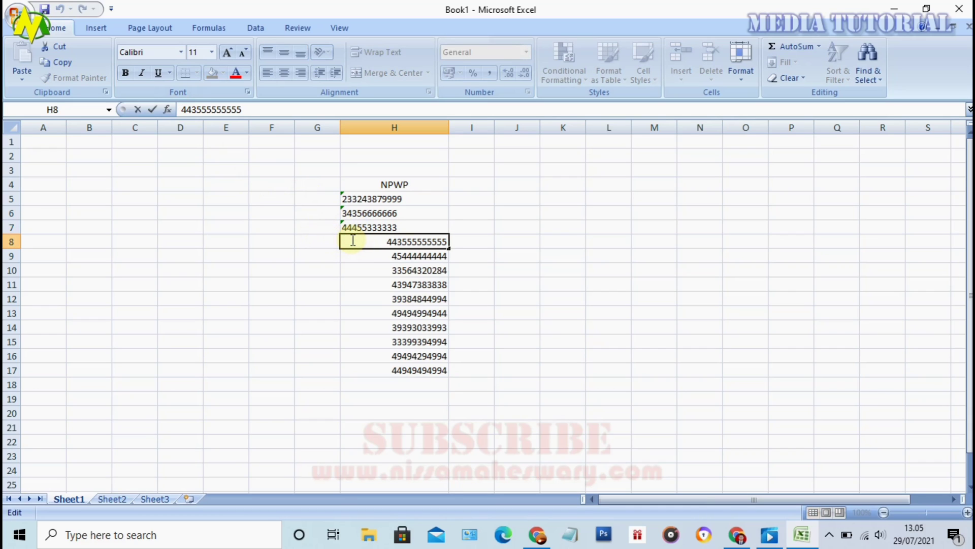
text(')
key(Return)
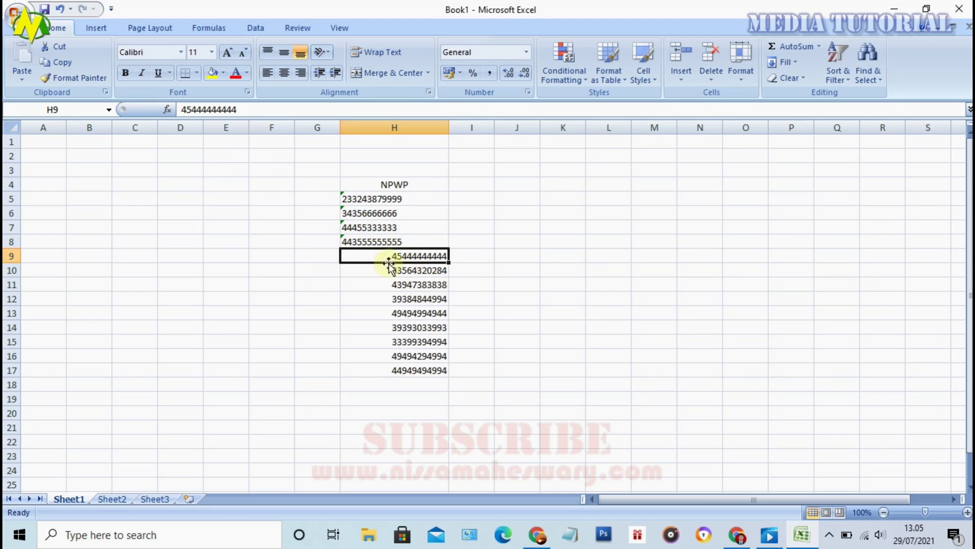
Undo the apostrophe text entries so the NPWP cells revert to numbers
scroll(377, 301, down, 1)
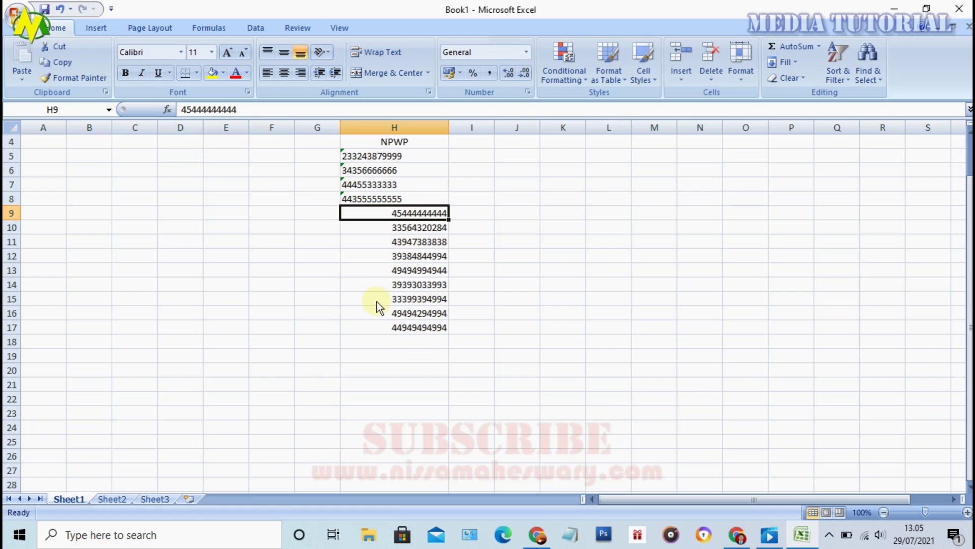
scroll(376, 301, up, 1)
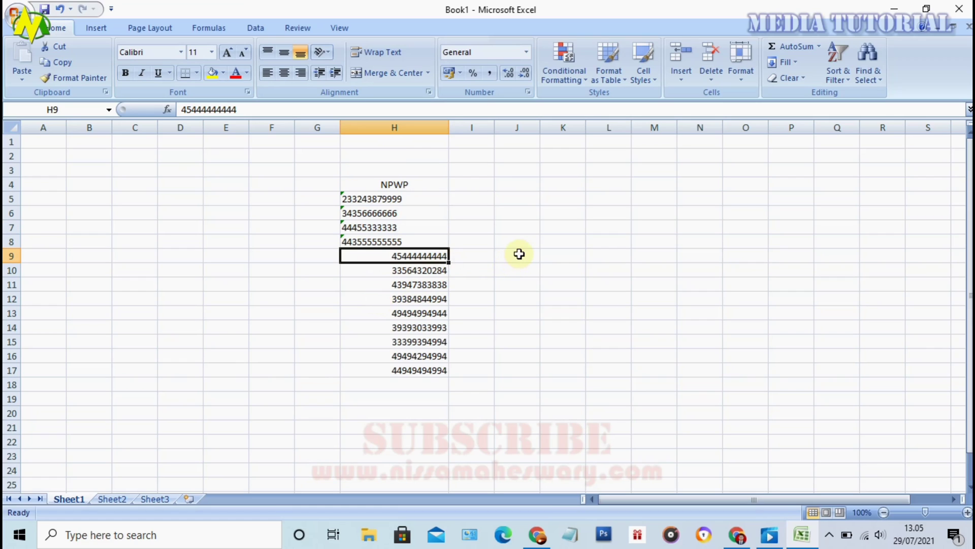
key(ctrl+z)
key(ctrl+z)
key(ctrl+z)
key(ctrl+z)
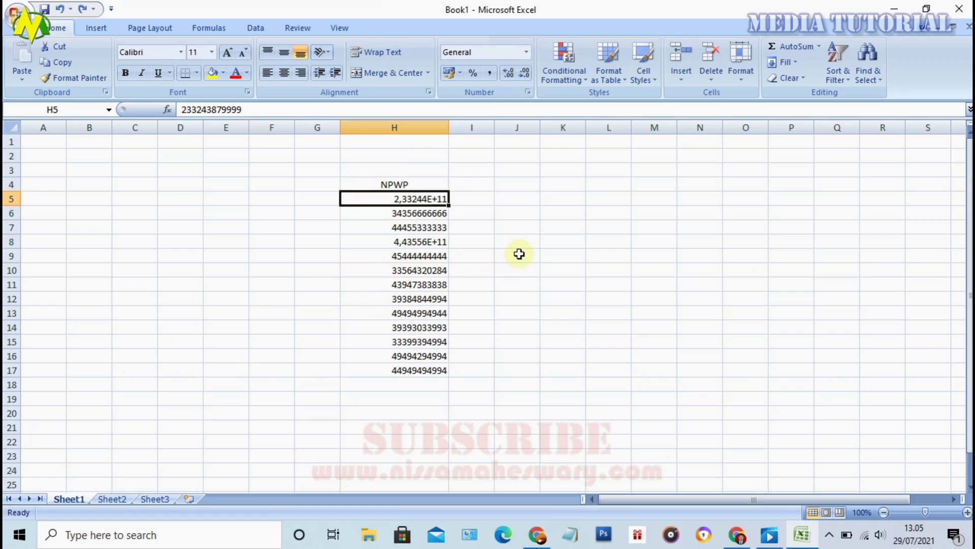
click(519, 254)
click(396, 185)
click(478, 185)
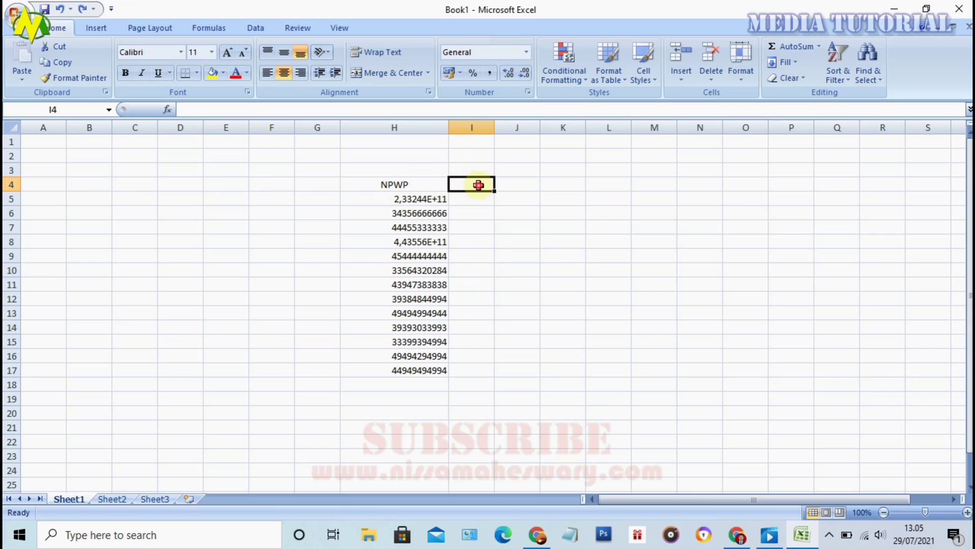
click(532, 184)
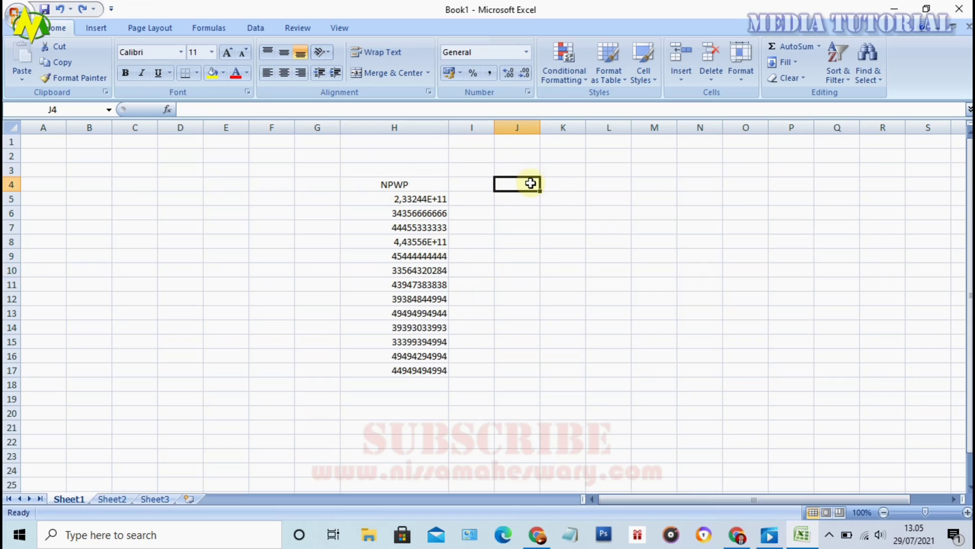
click(377, 198)
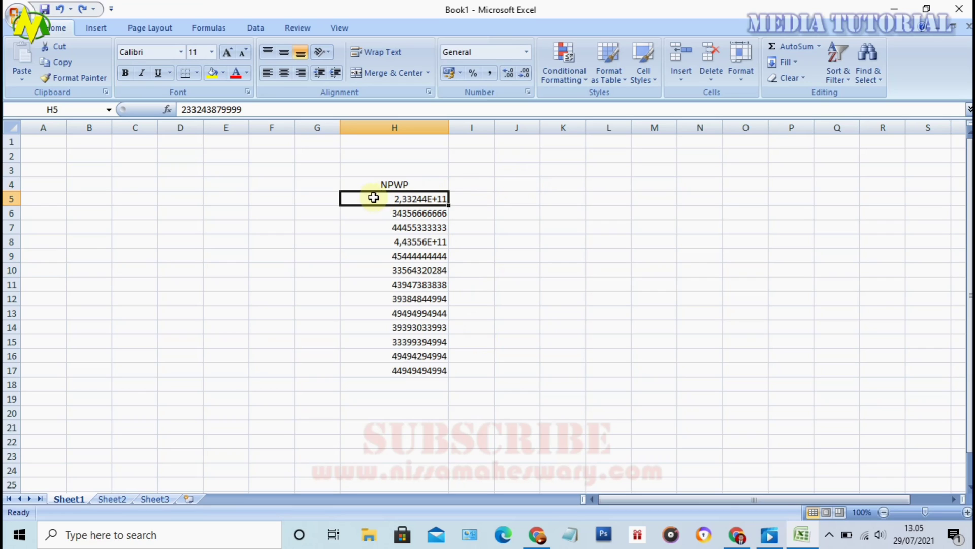
click(538, 536)
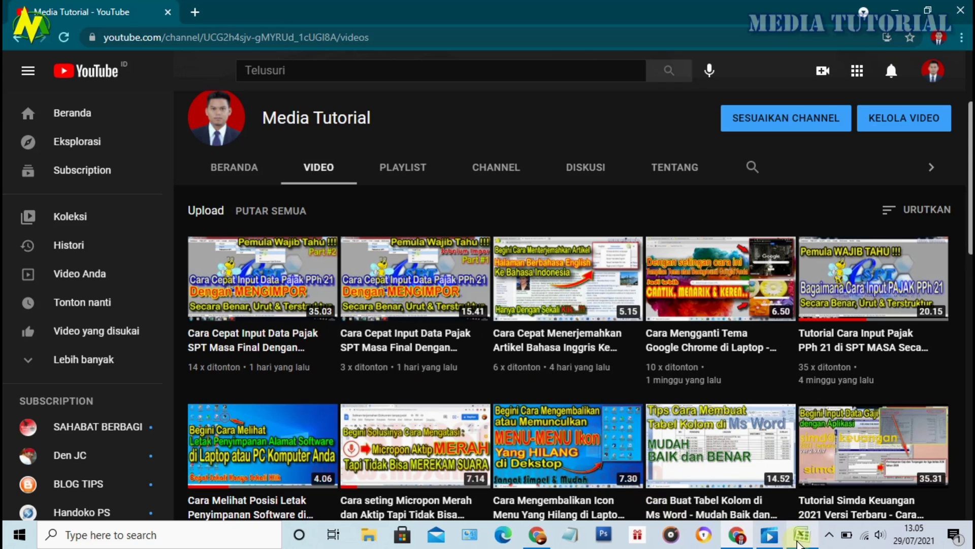
click(798, 543)
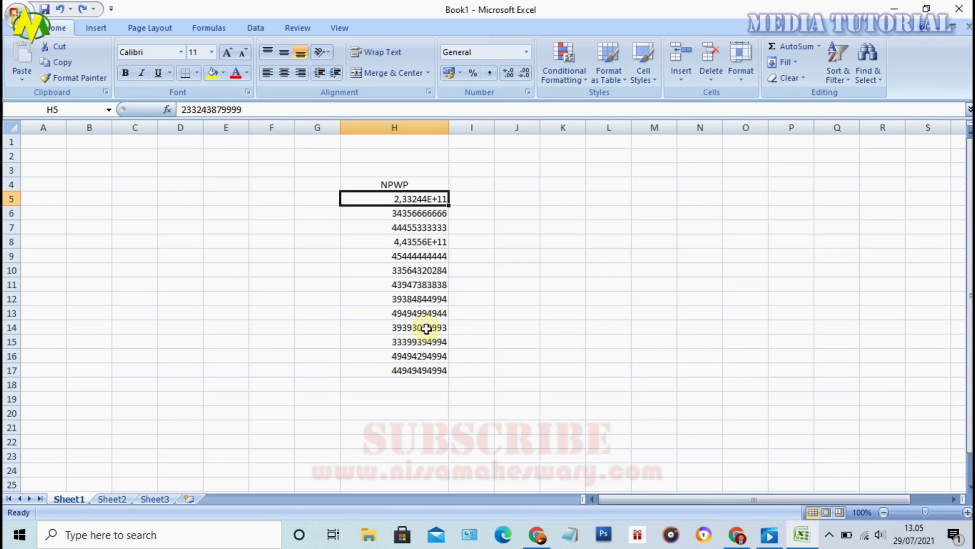
click(503, 256)
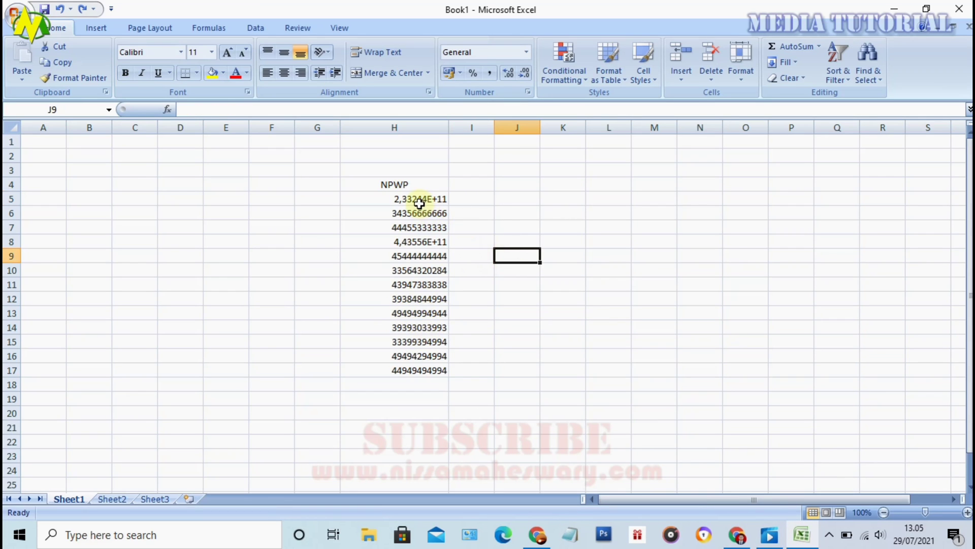
click(386, 201)
click(404, 367)
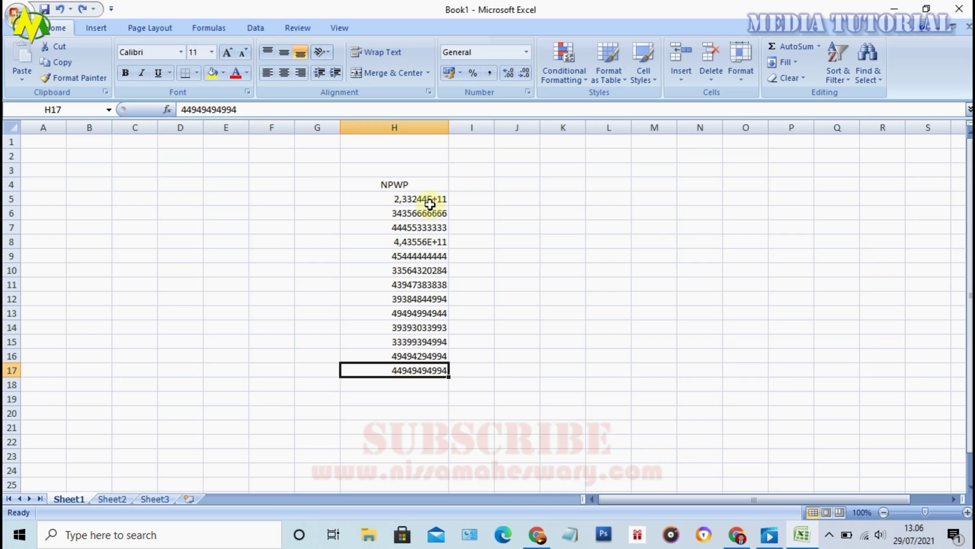
click(426, 382)
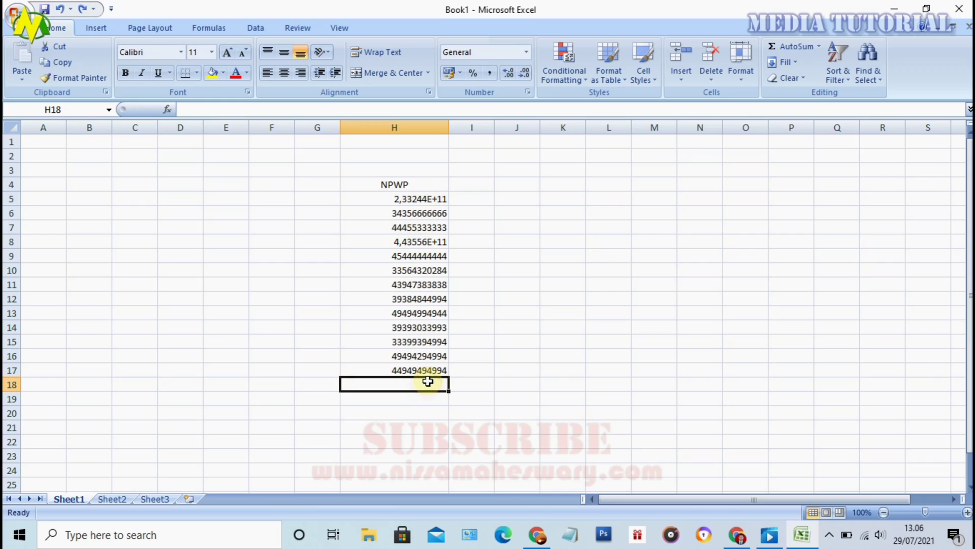
click(390, 195)
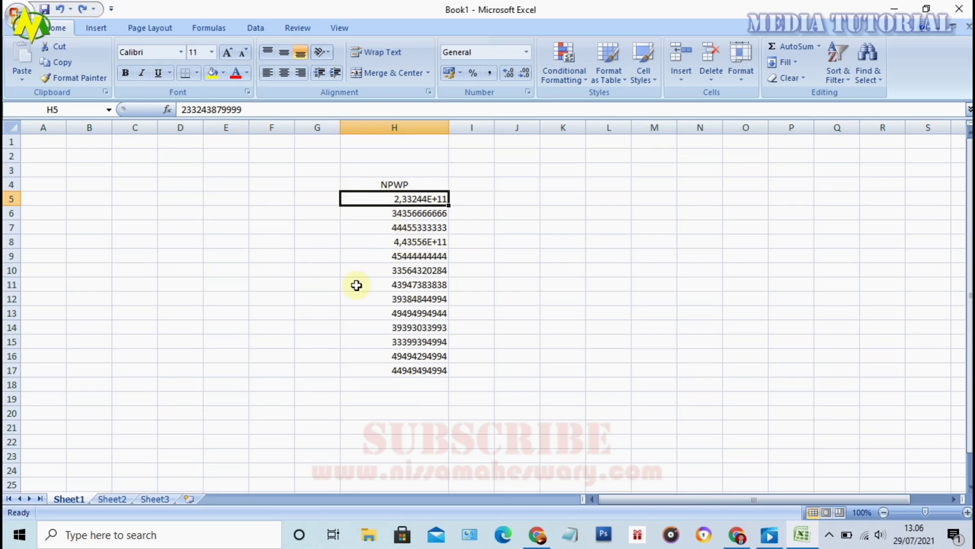
Select the NPWP range H5:H17 and switch to the Data ribbon
drag(380, 199, 369, 374)
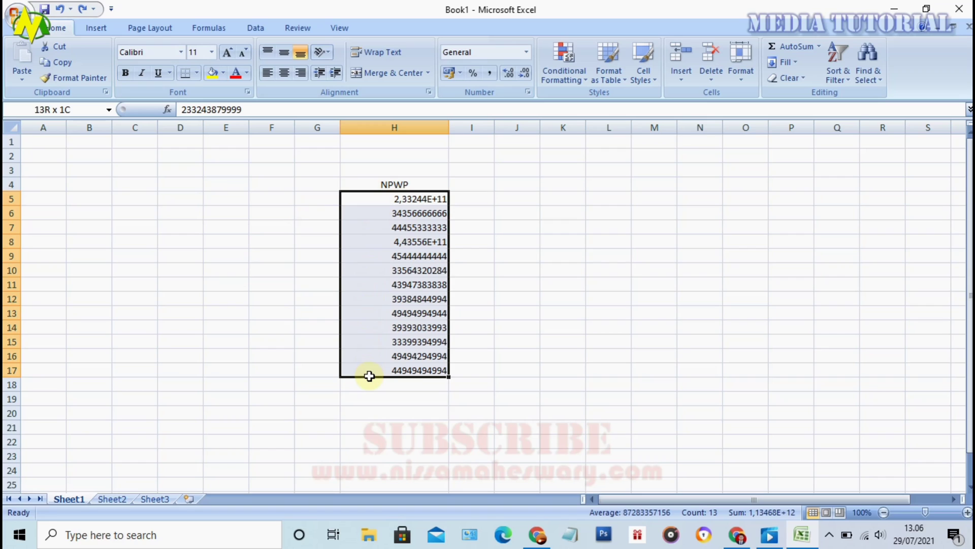
drag(370, 376, 370, 376)
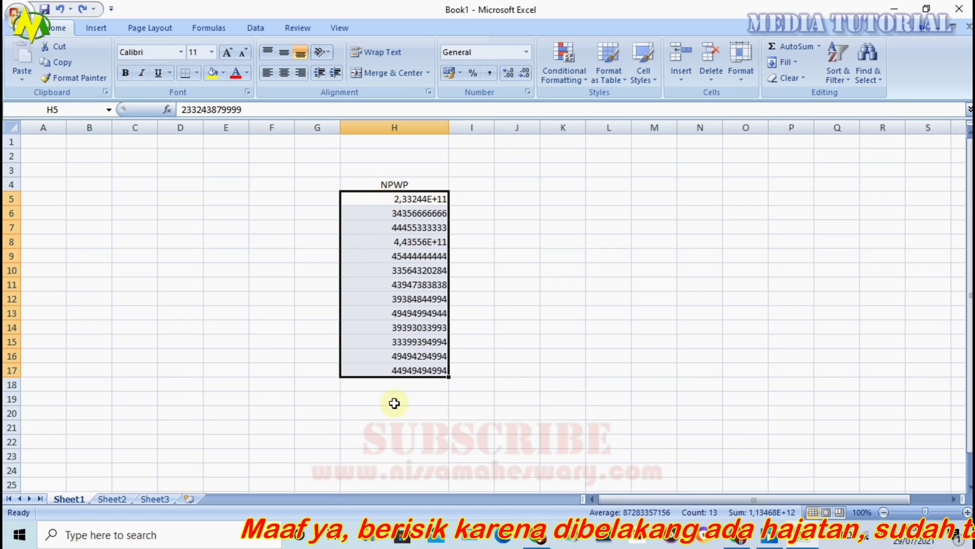
click(256, 28)
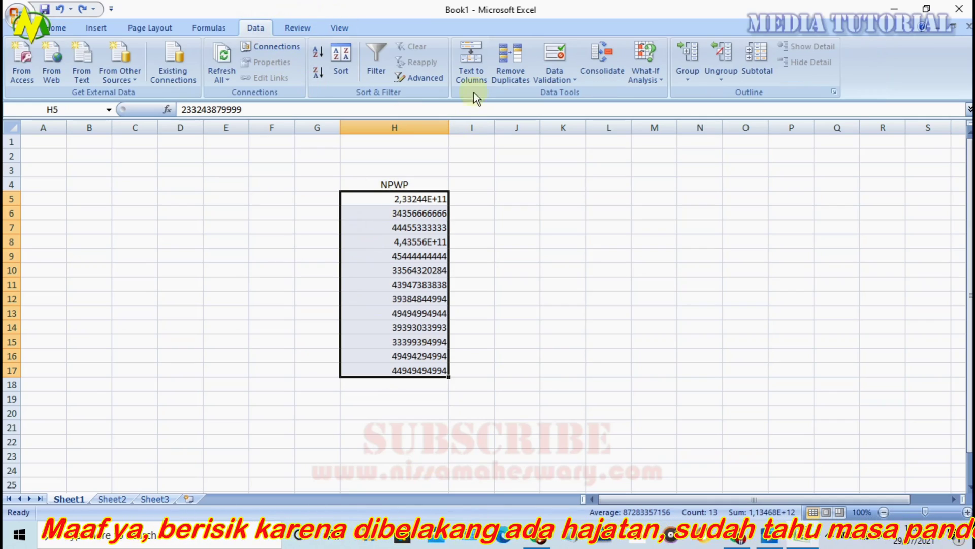
Run Text to Columns on H5:H17 using Fixed width and the Text column data format
click(471, 69)
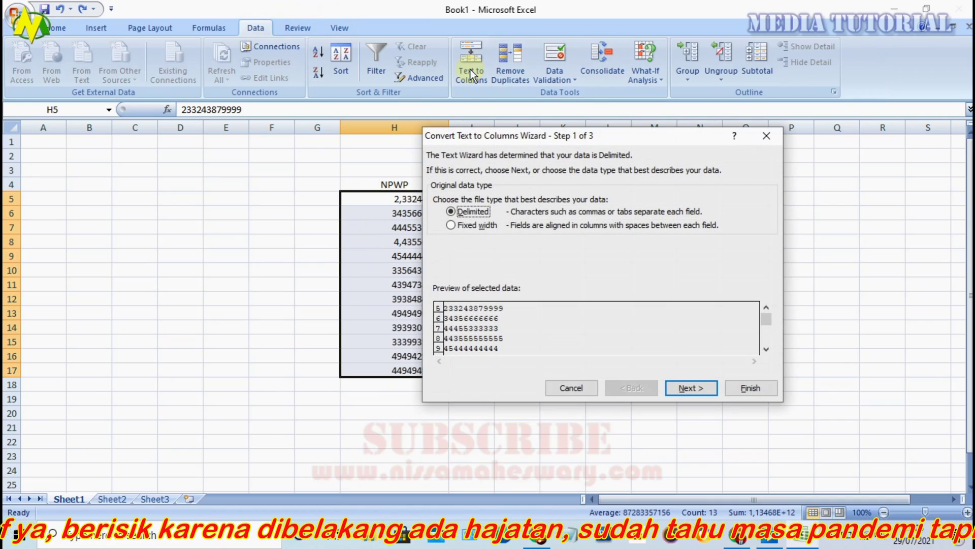
click(459, 224)
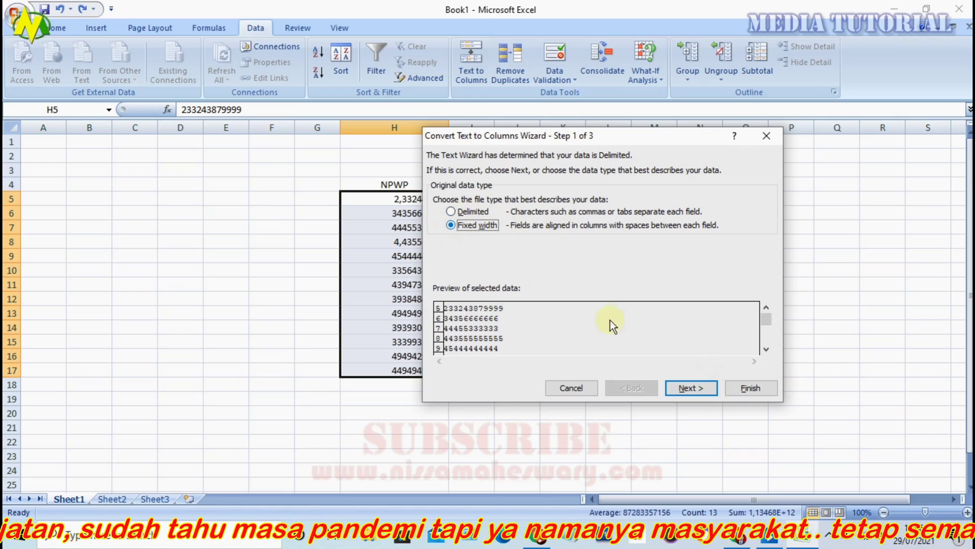
click(690, 388)
click(689, 389)
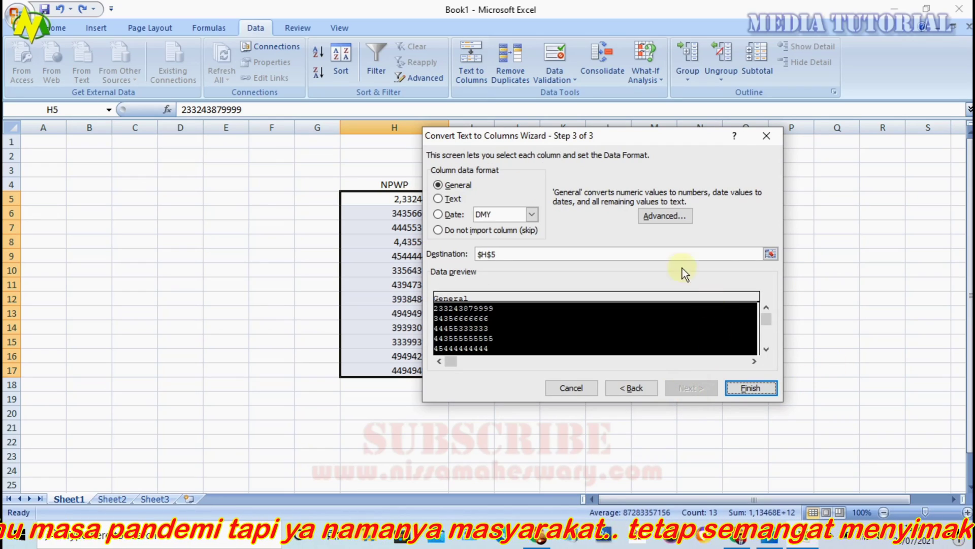
click(442, 199)
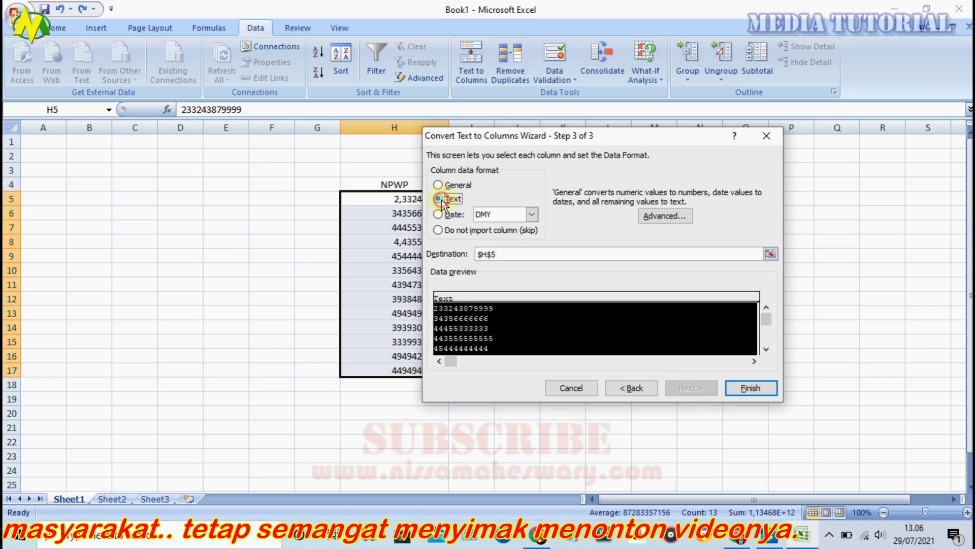
click(747, 389)
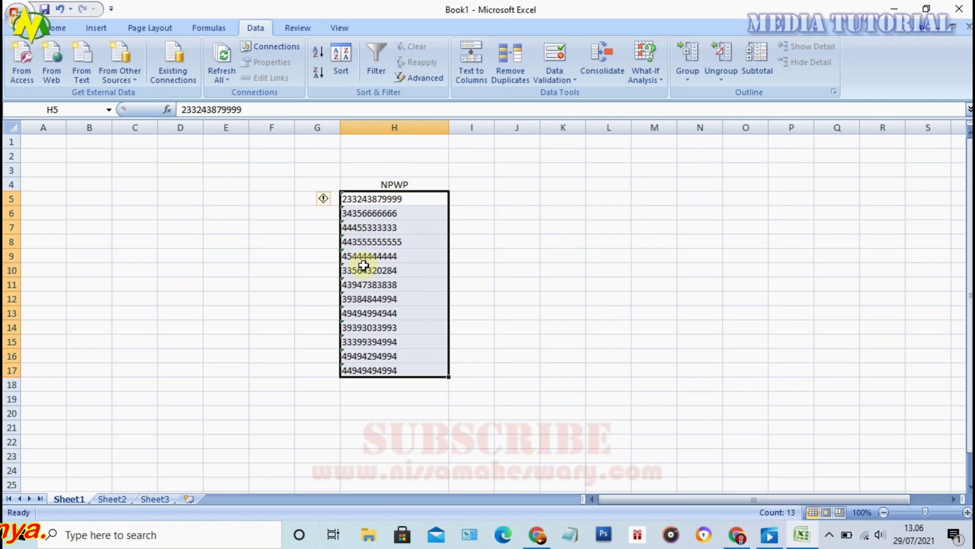
Inspect the converted NPWP values in H7, H8, H10, H12 and H13
click(365, 270)
click(371, 299)
click(360, 241)
click(362, 227)
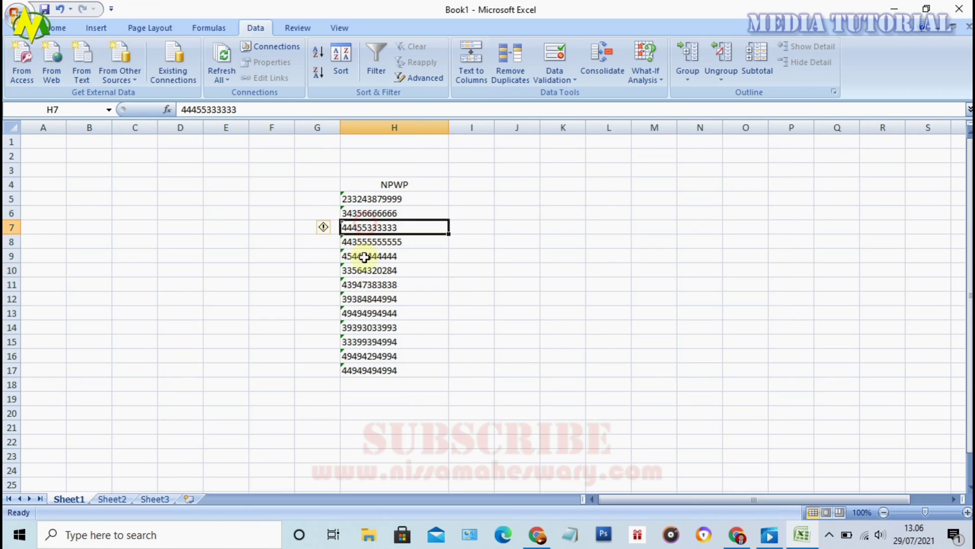
click(362, 299)
click(392, 313)
scroll(457, 321, down, 2)
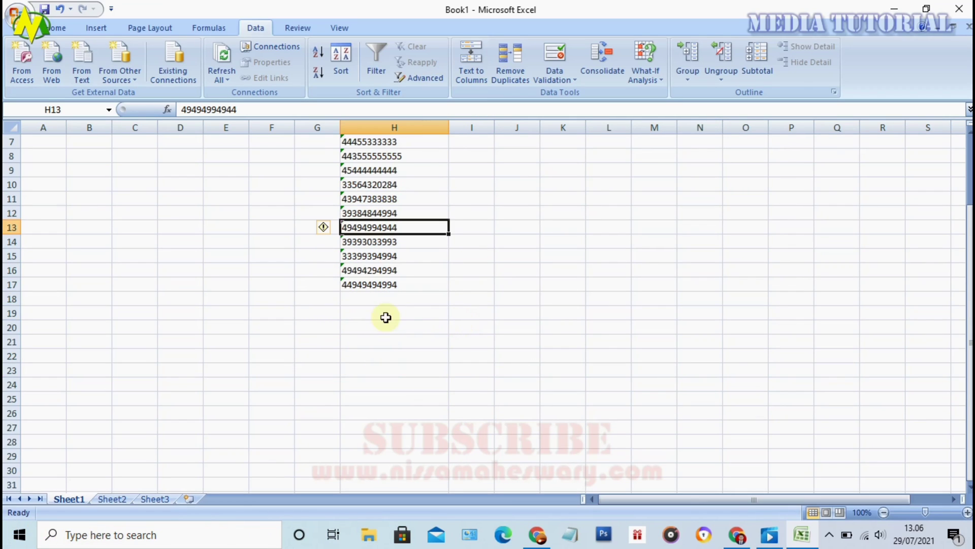
scroll(371, 297, up, 2)
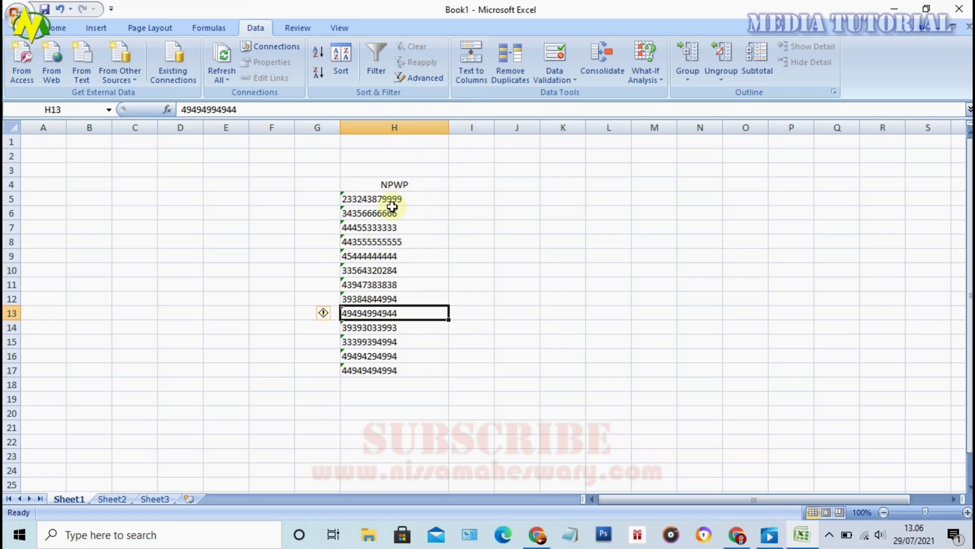
Select the whole of column H via its header
drag(392, 206, 386, 543)
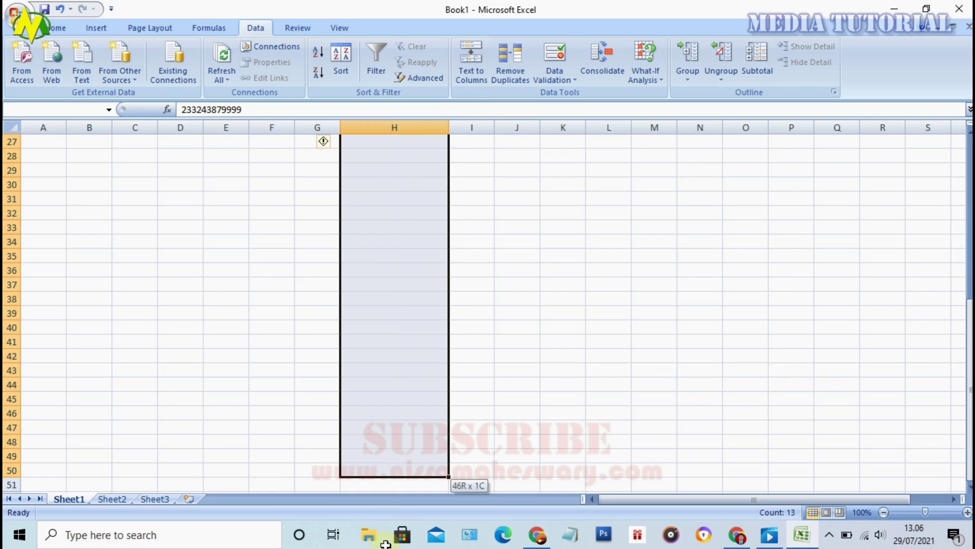
drag(386, 544, 401, 245)
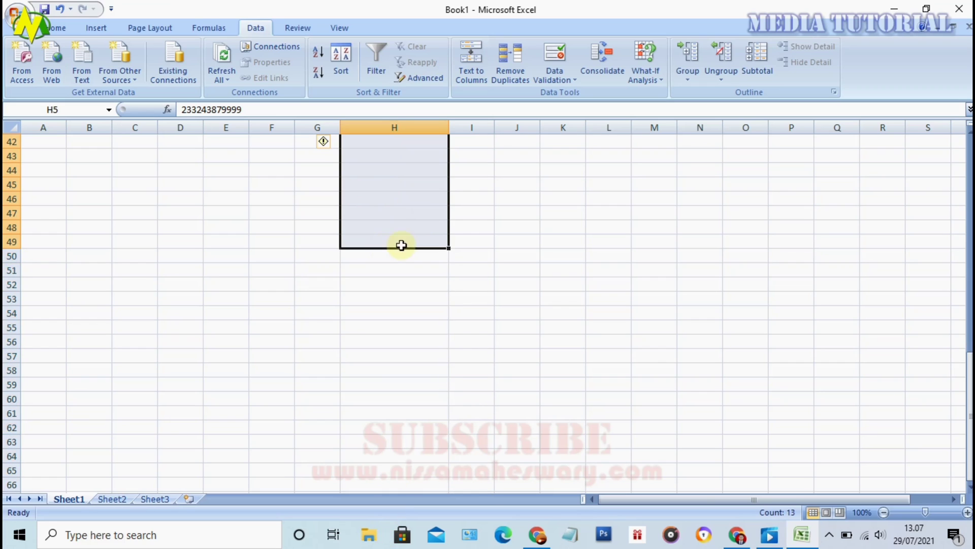
scroll(528, 274, up, 6)
scroll(511, 257, up, 7)
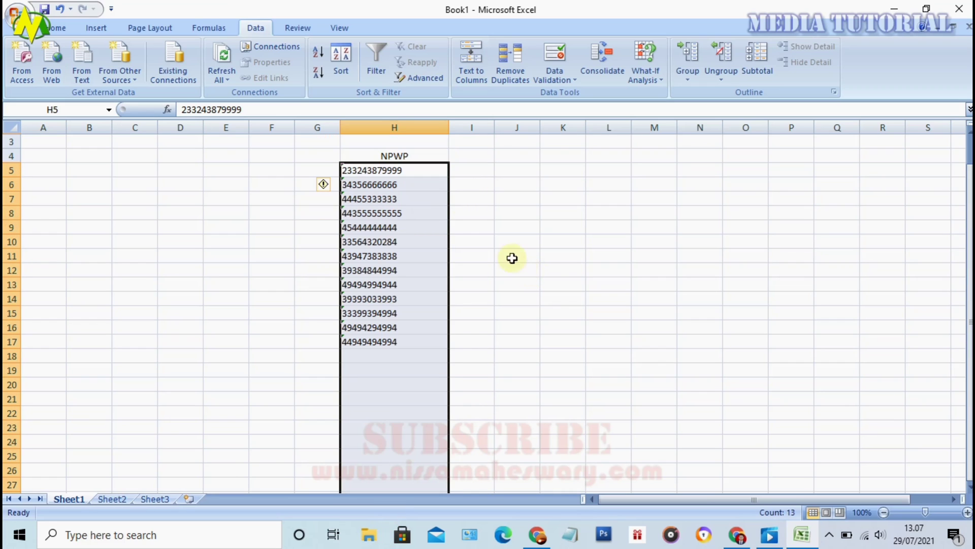
click(410, 127)
click(503, 198)
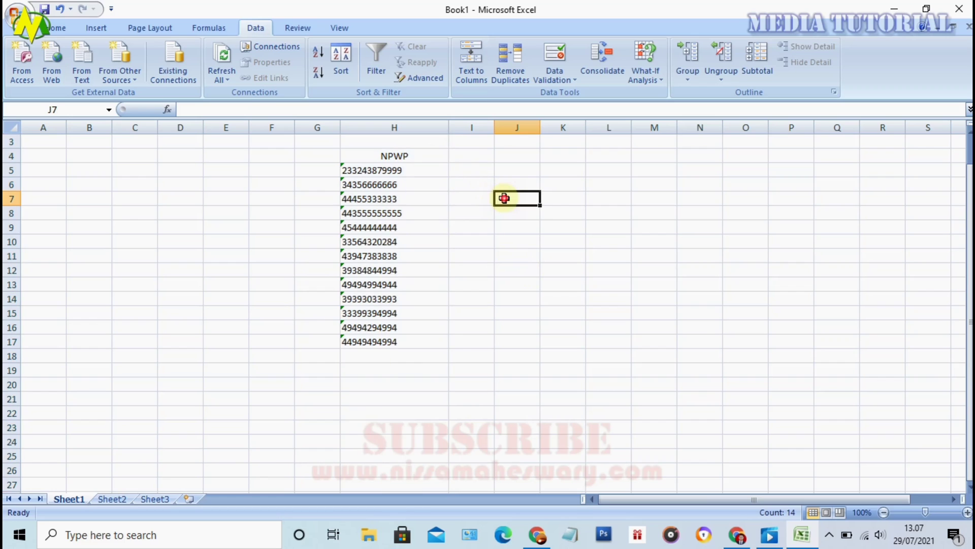
click(405, 127)
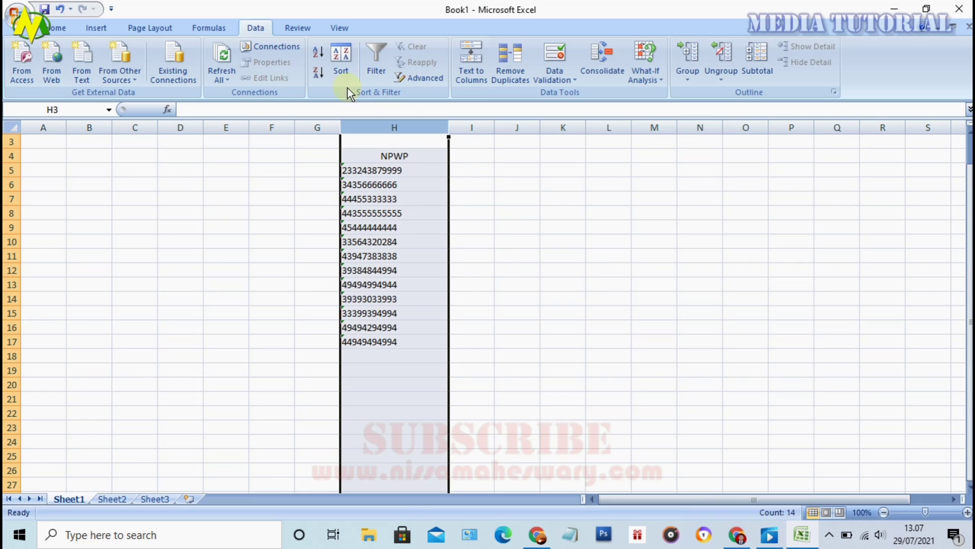
Convert all of column H with Text to Columns, Fixed width and Text format, then deselect
click(470, 74)
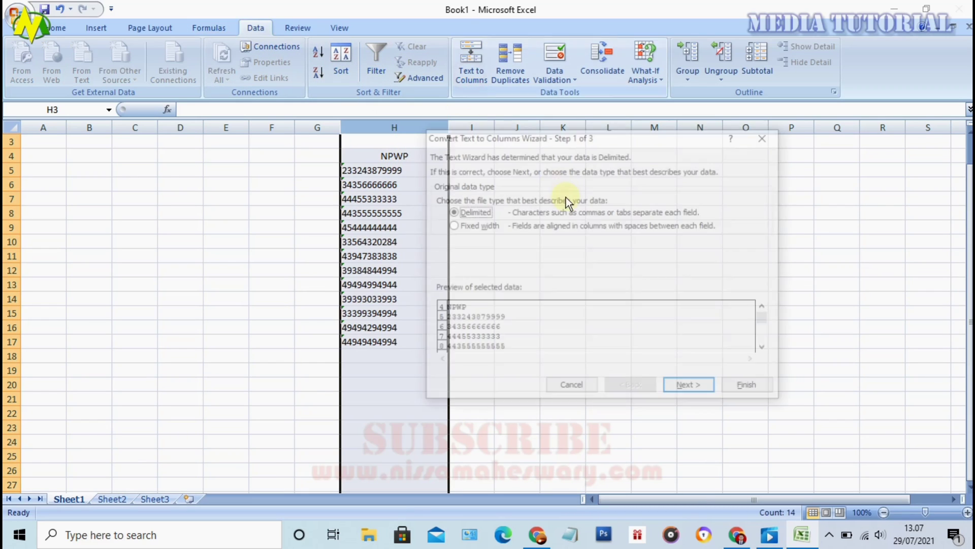
click(460, 227)
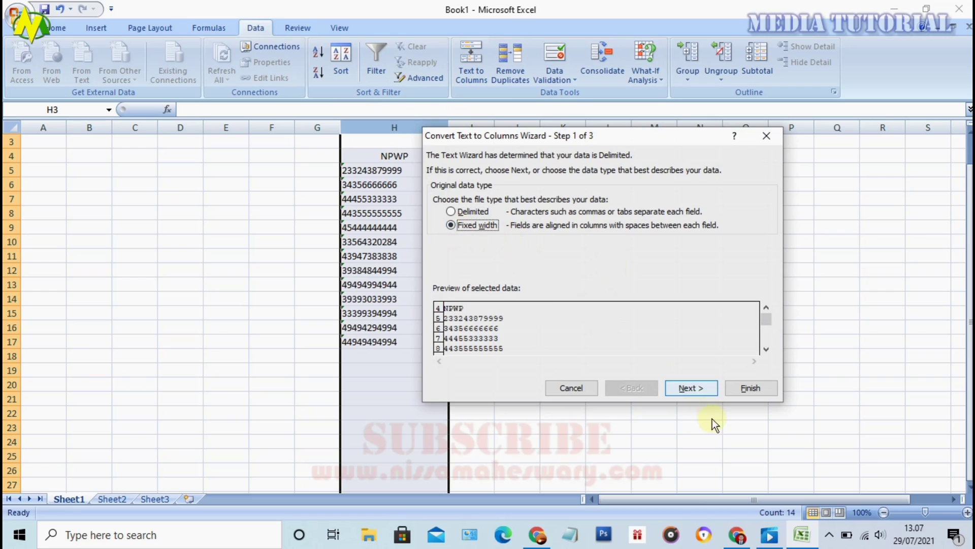
click(682, 388)
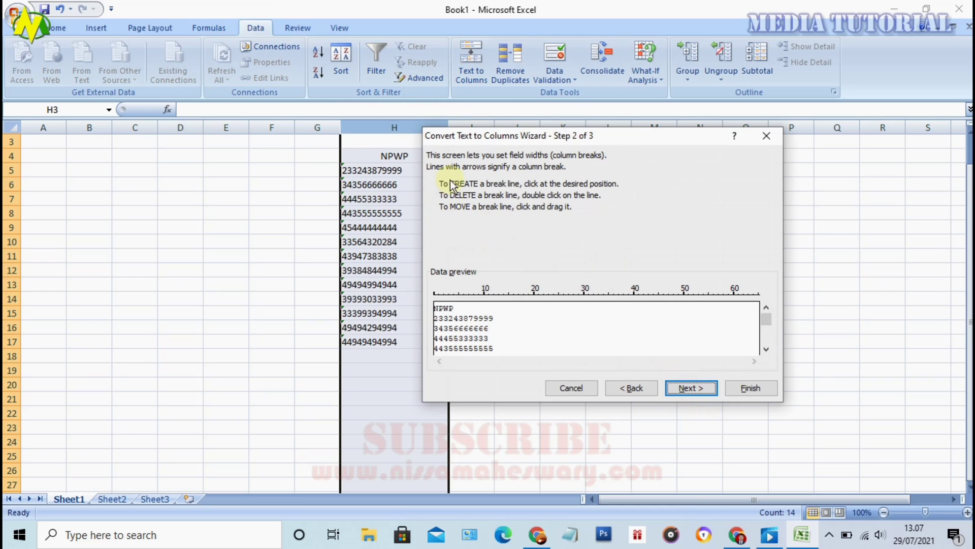
click(692, 389)
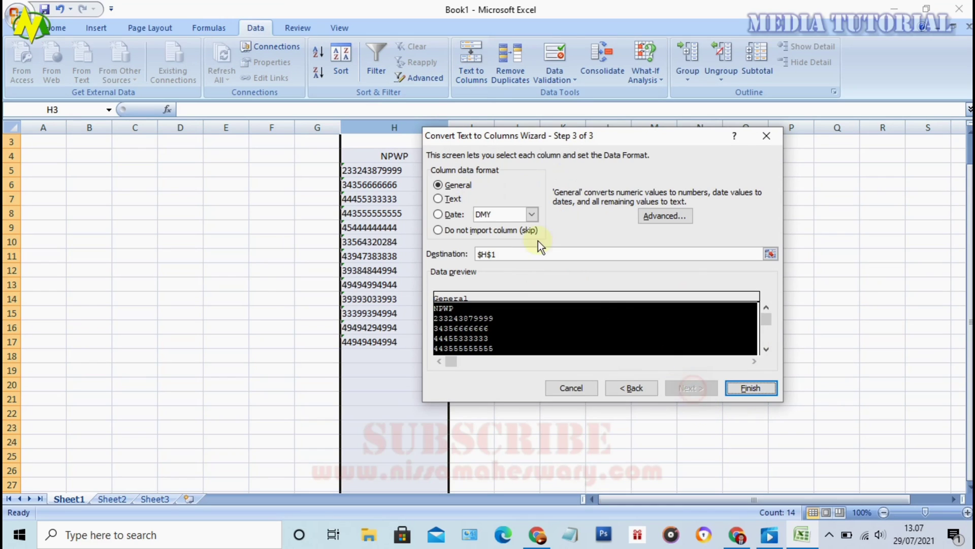
click(438, 199)
click(746, 388)
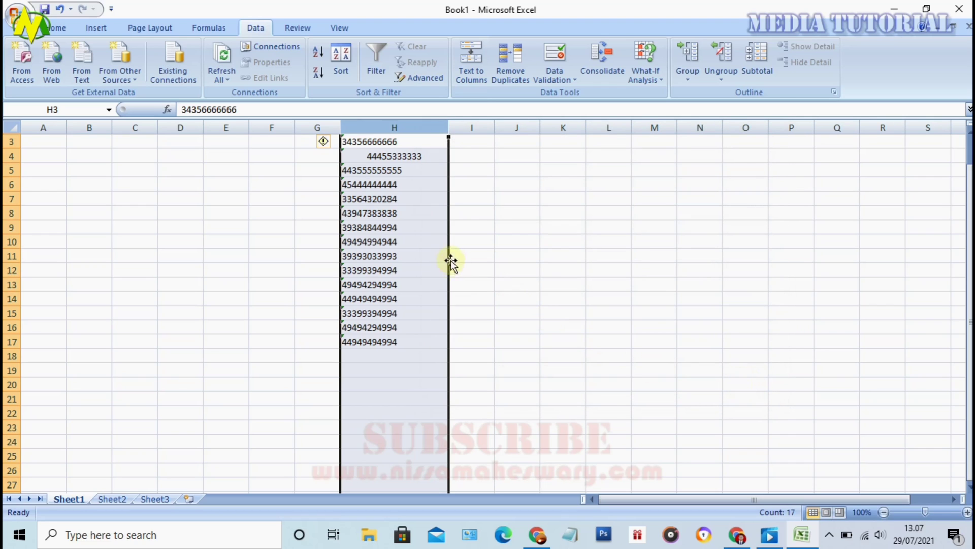
click(549, 255)
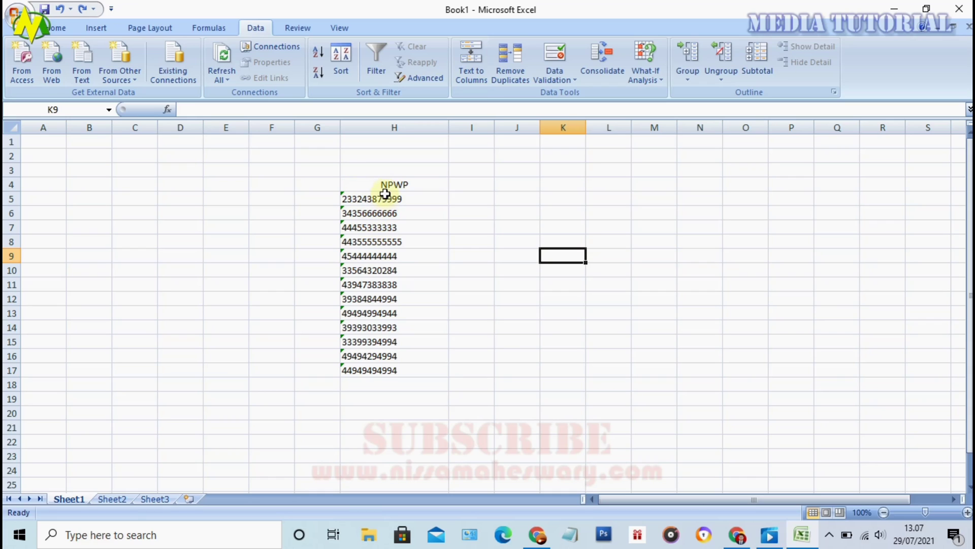
click(385, 240)
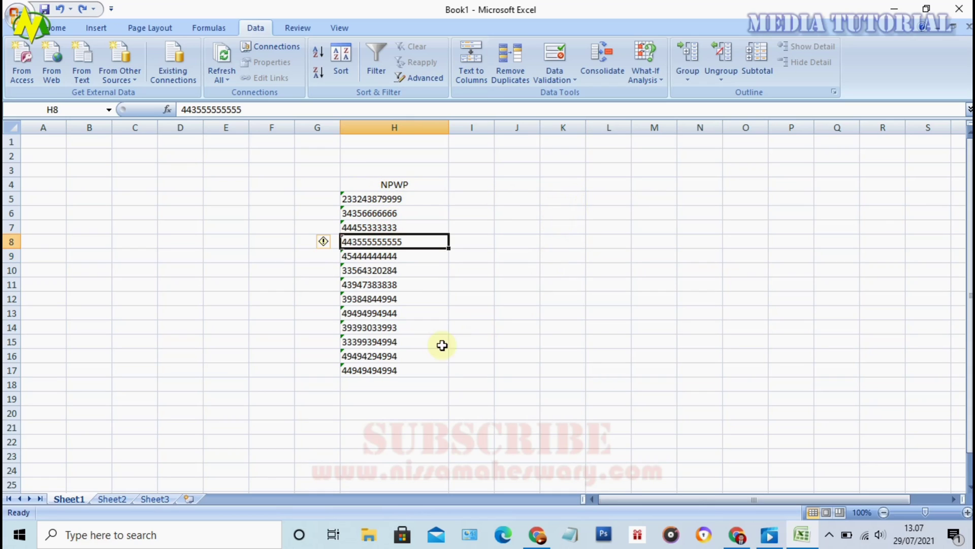
click(424, 340)
click(404, 384)
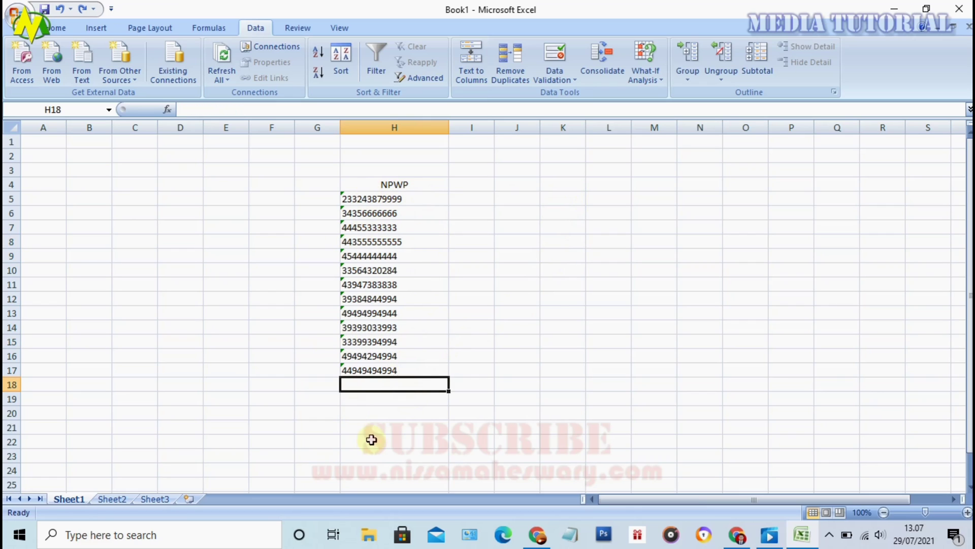
click(417, 196)
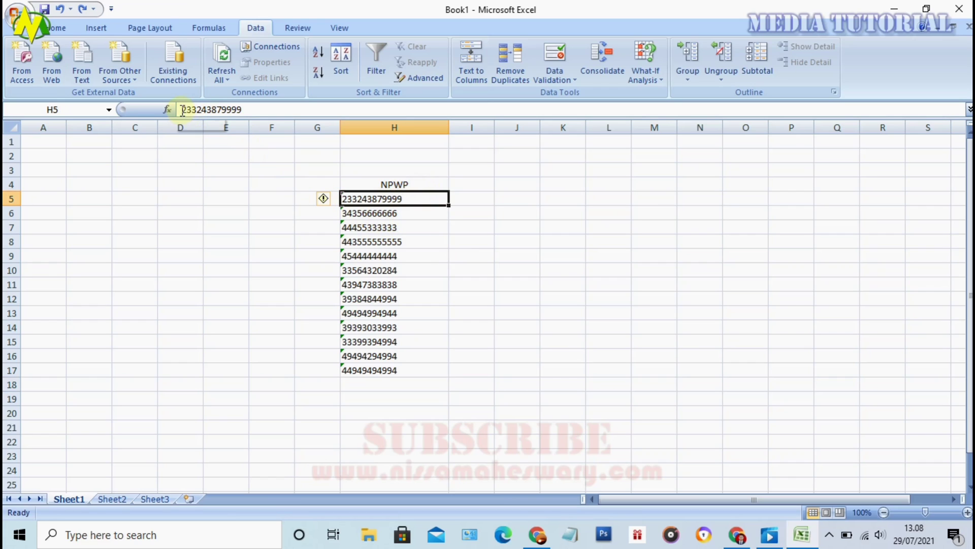
click(355, 239)
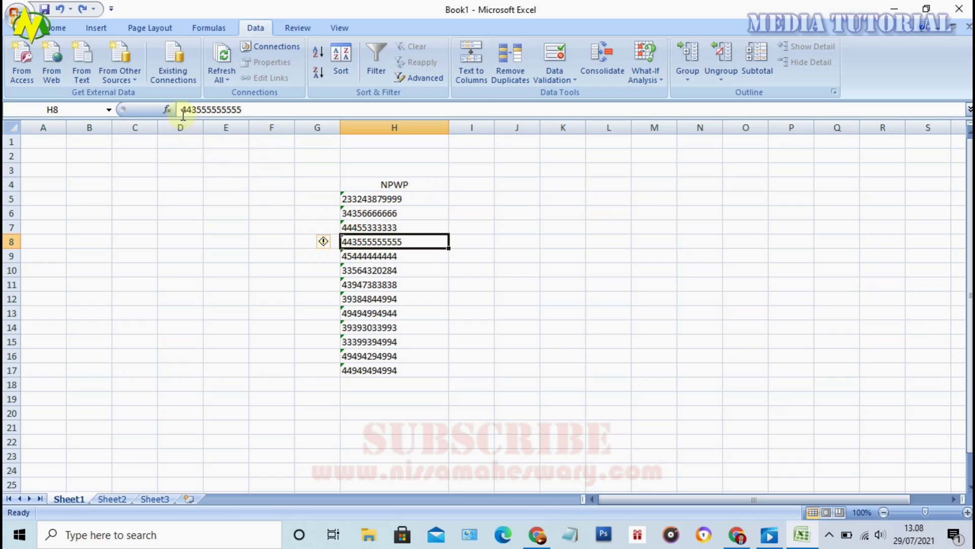
click(365, 270)
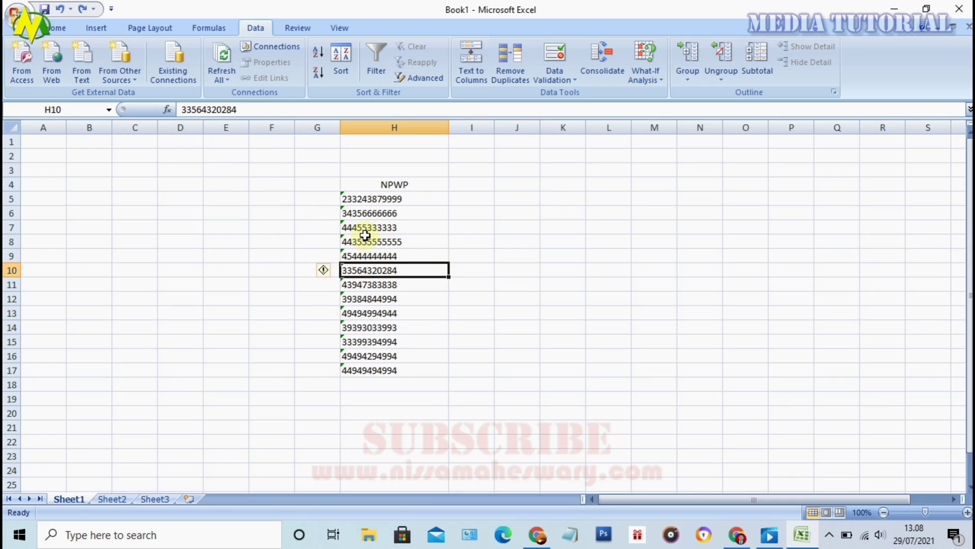
click(376, 299)
click(377, 327)
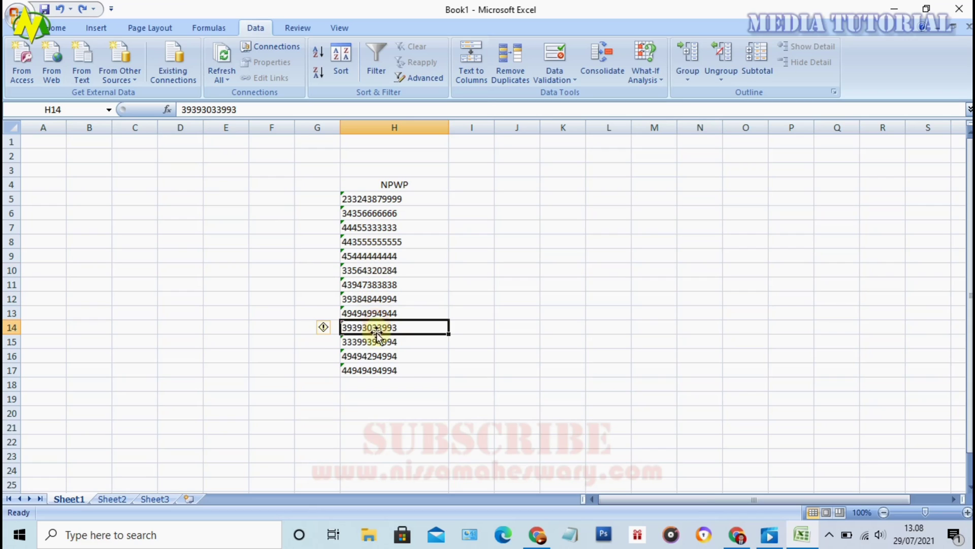
click(376, 341)
click(378, 361)
click(380, 371)
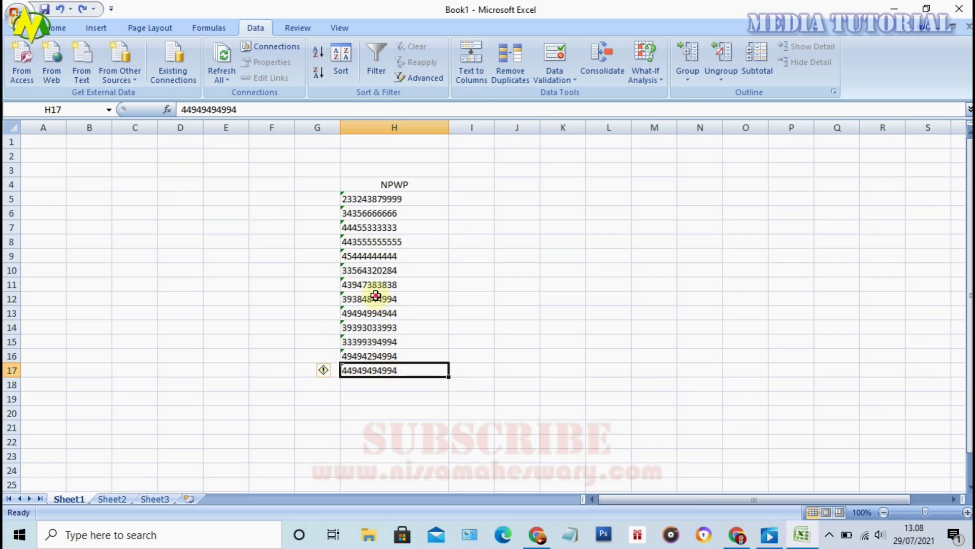
click(381, 285)
click(387, 241)
click(390, 213)
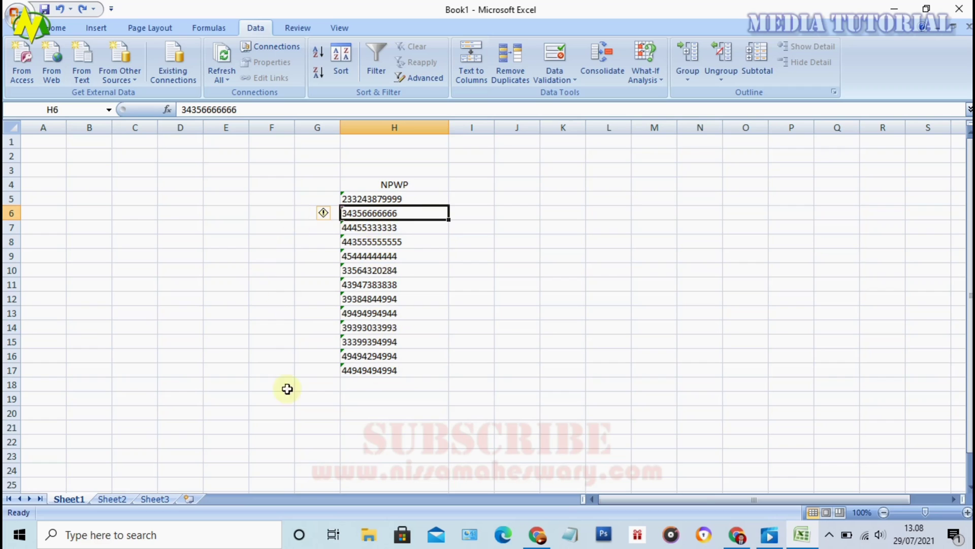
click(738, 536)
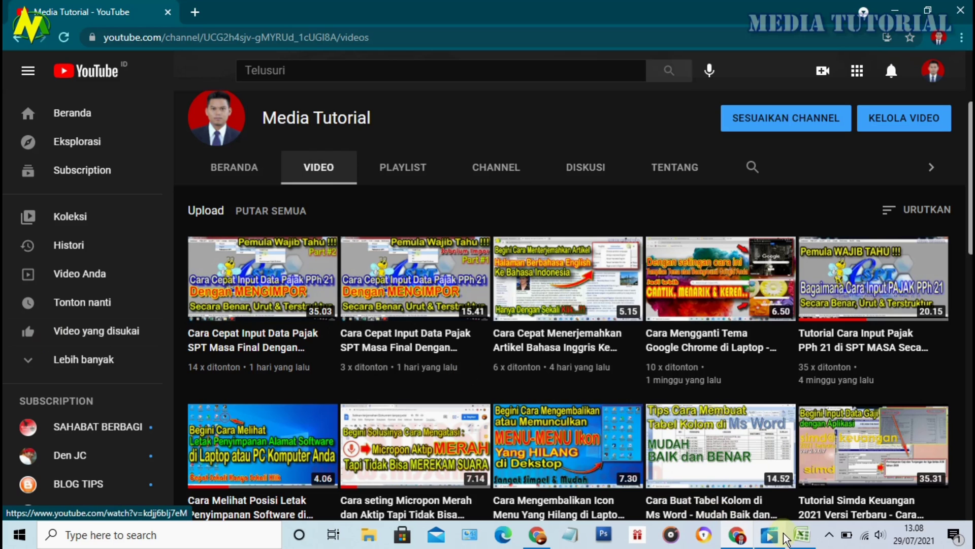
click(801, 535)
key(Down)
key(Down)
key(Down)
key(Down)
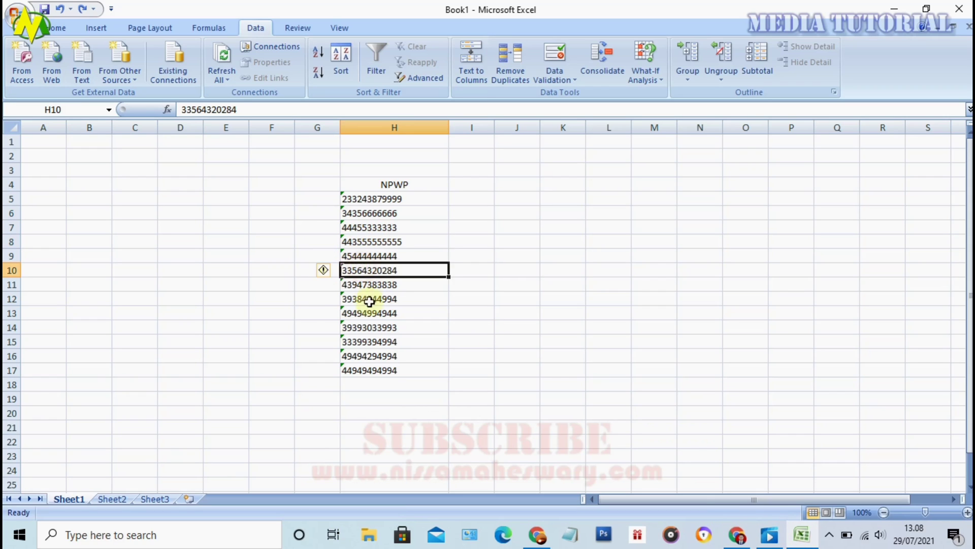
Check the NPWP values in H11, H13, H14, H15, H17 and H8, ending on H5
click(370, 312)
click(379, 284)
click(375, 325)
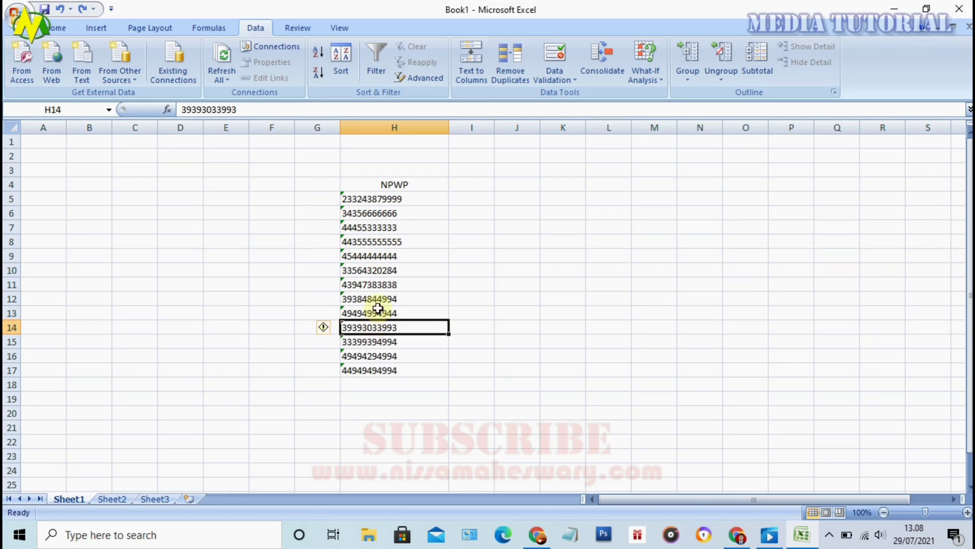
click(378, 310)
click(384, 341)
click(386, 369)
click(382, 332)
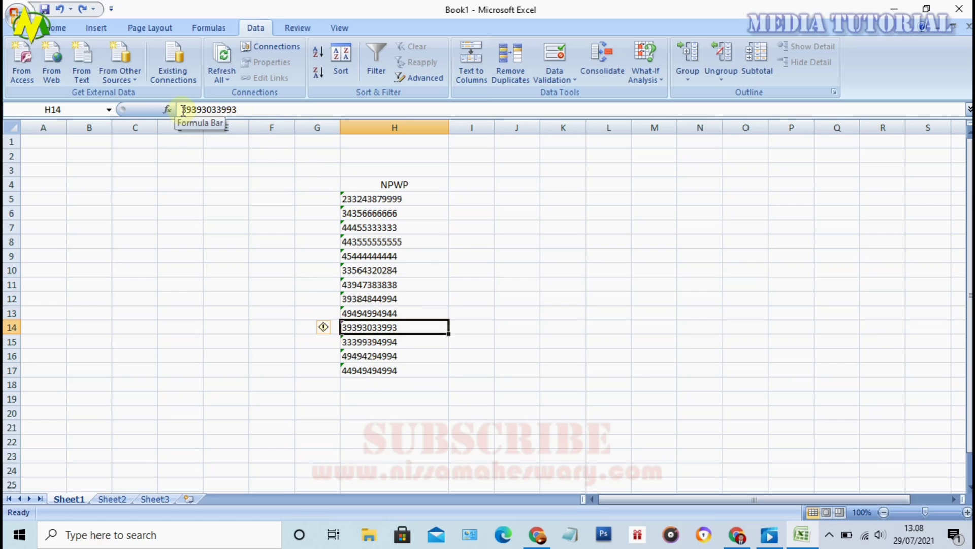
click(389, 242)
click(369, 199)
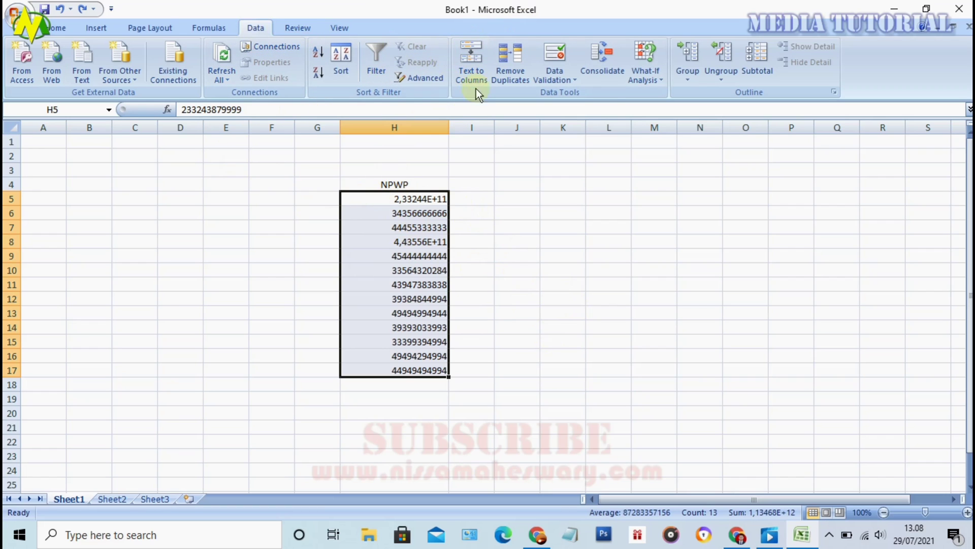
Convert H5:H17 with Text to Columns, Fixed width and Text column format, then deselect
click(474, 71)
click(474, 224)
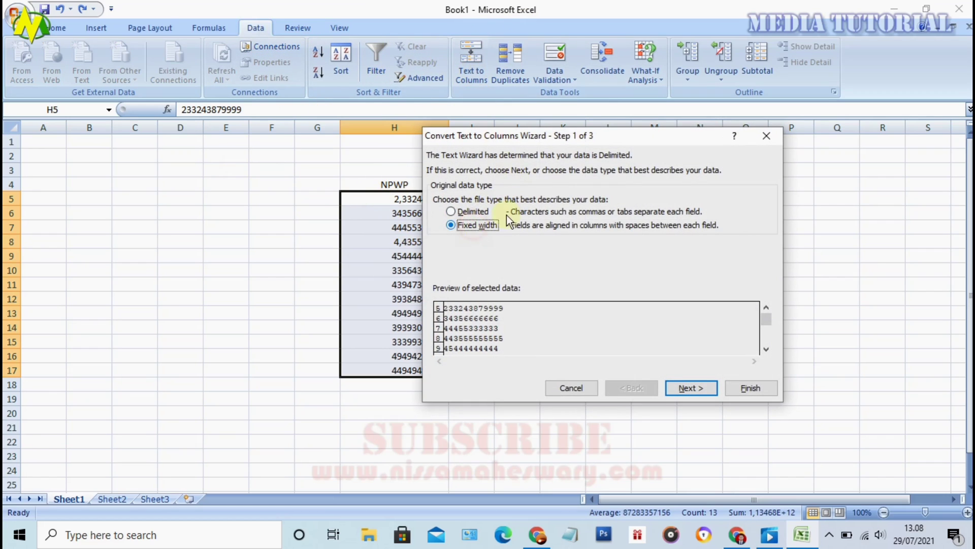
click(699, 390)
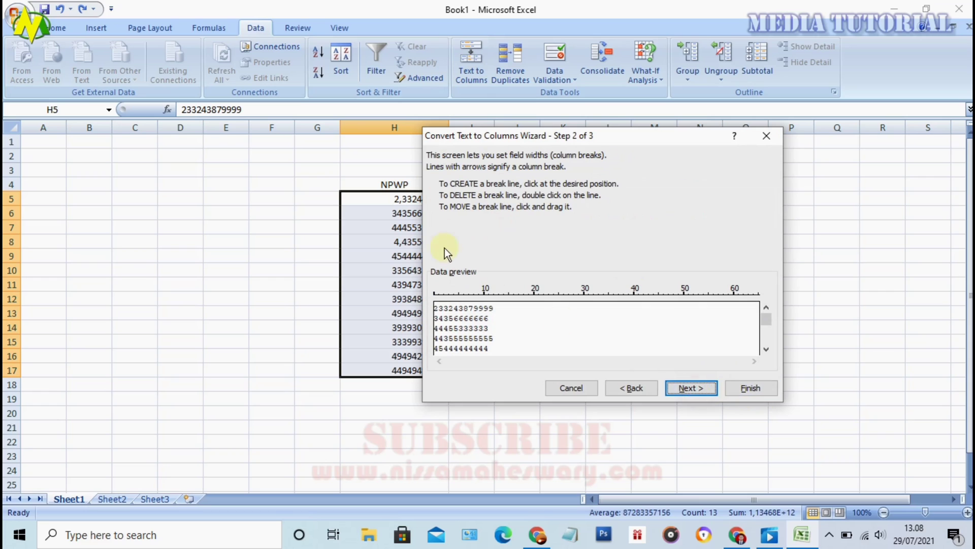
click(693, 389)
click(450, 200)
click(759, 387)
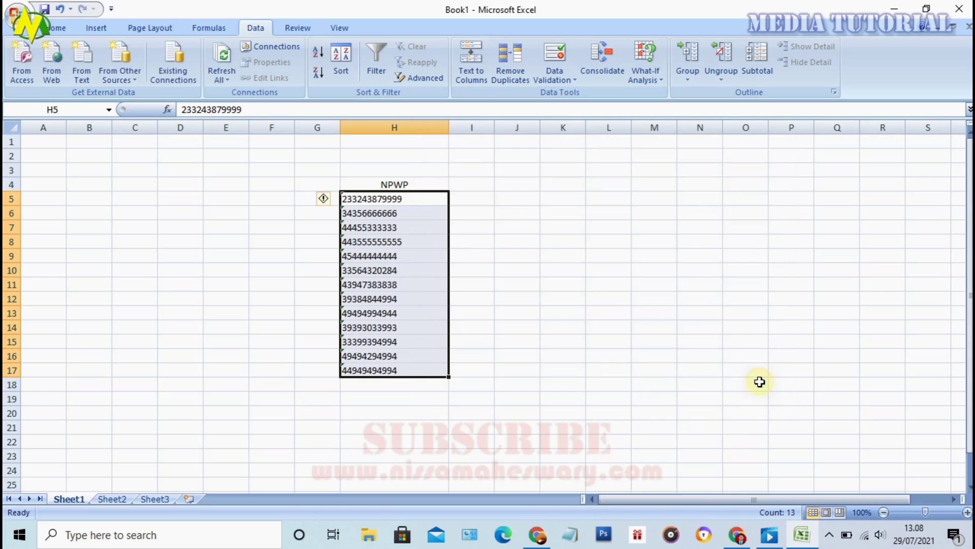
click(542, 271)
click(389, 198)
click(381, 210)
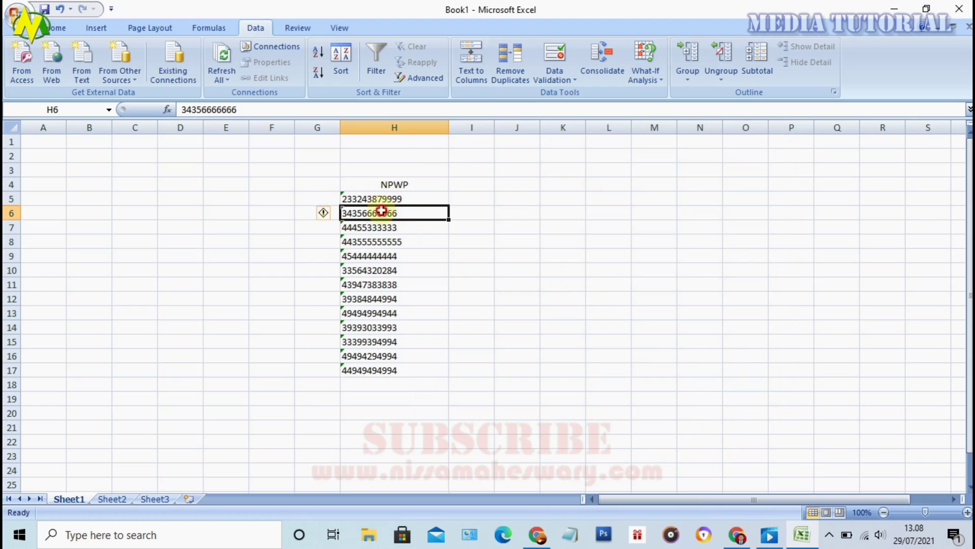
click(384, 242)
click(385, 284)
click(383, 342)
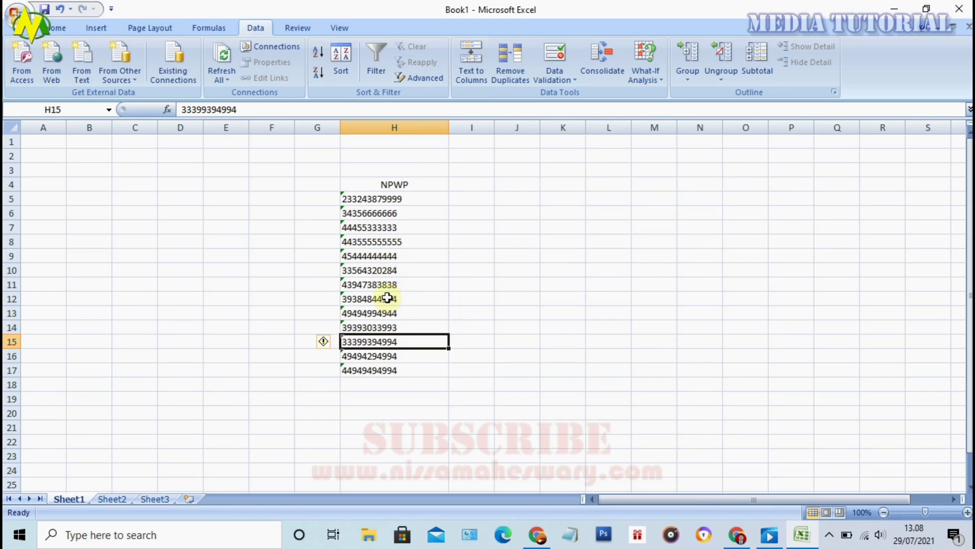
click(359, 214)
click(370, 269)
click(379, 311)
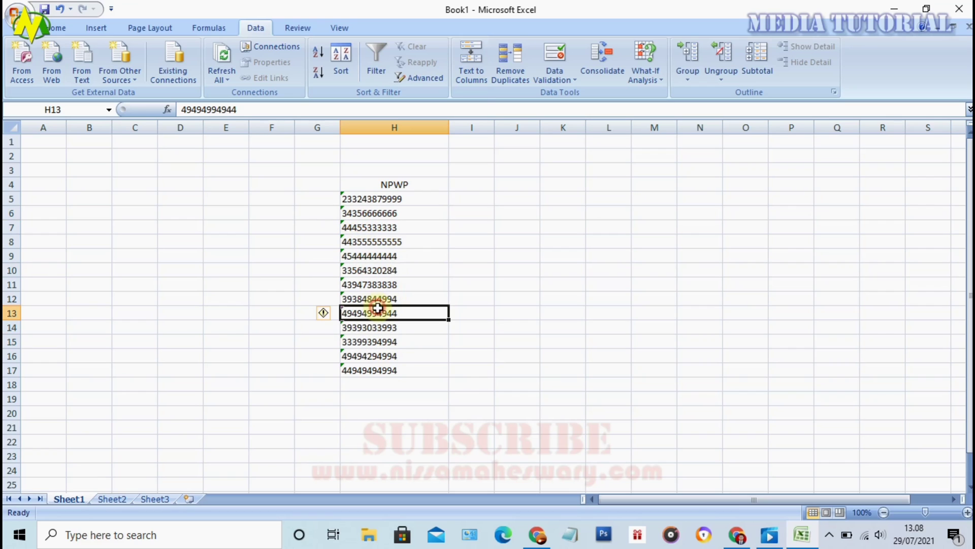
click(404, 226)
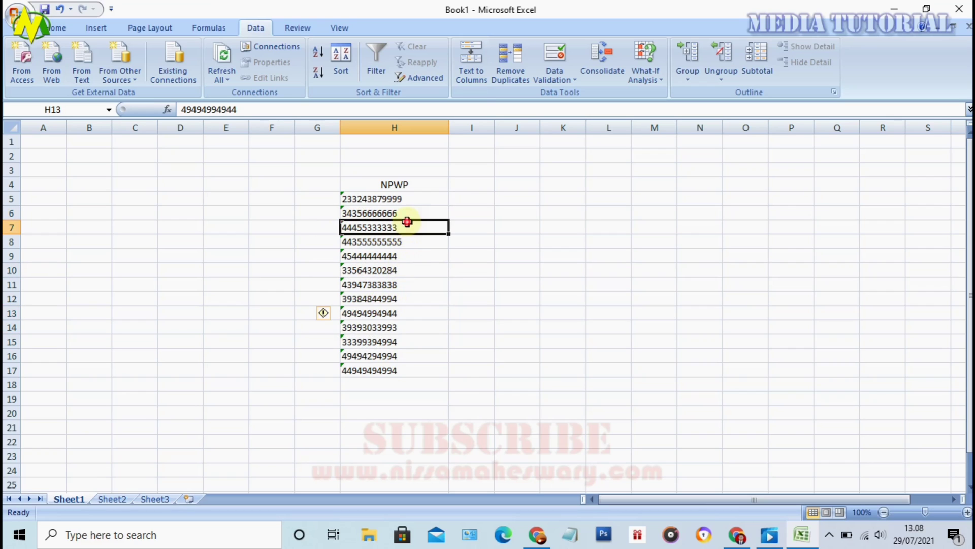
click(396, 279)
click(384, 330)
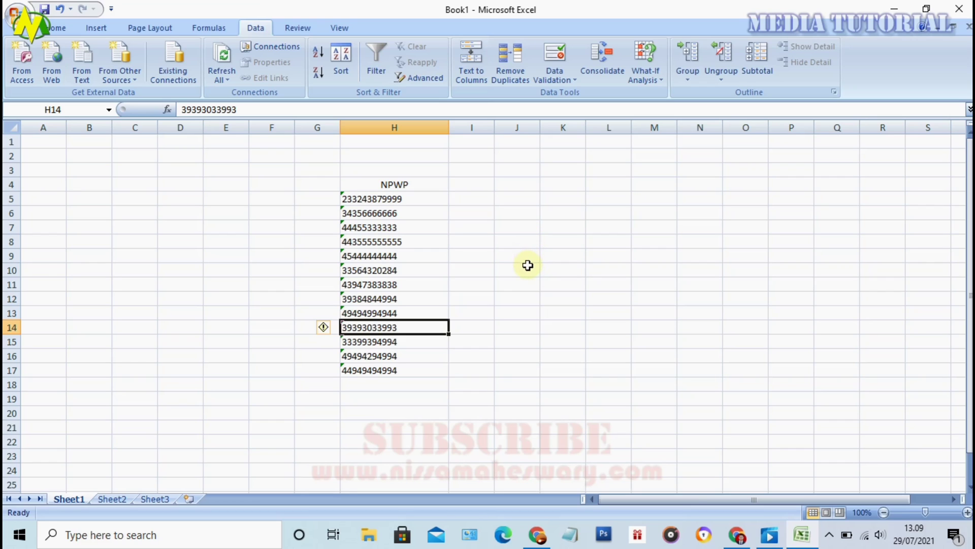
scroll(623, 291, down, 1)
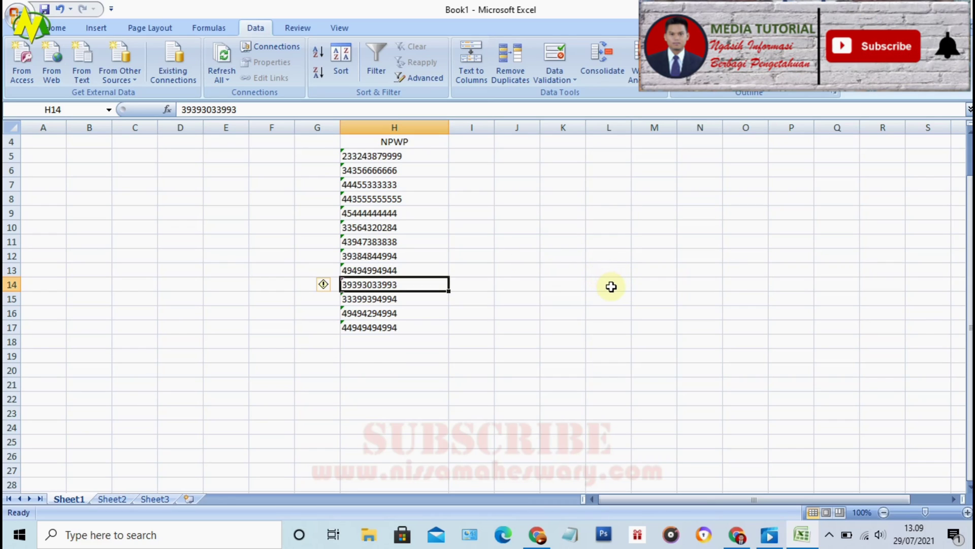
scroll(611, 285, up, 1)
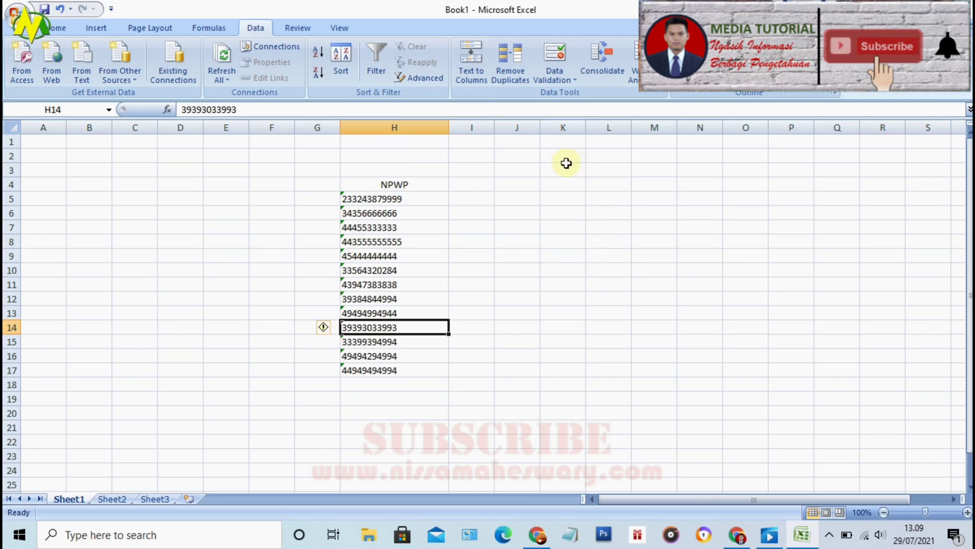